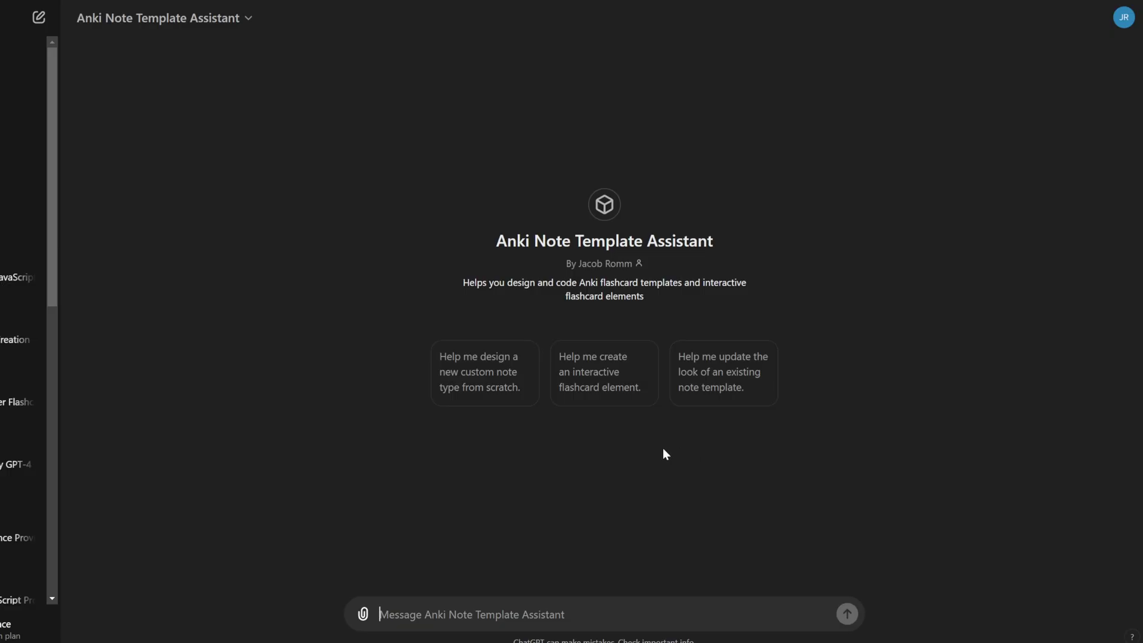
Ask the Anki Note Template Assistant for help designing a new custom note type from scratch
{"action": "left_click", "coordinate": [473, 372]}
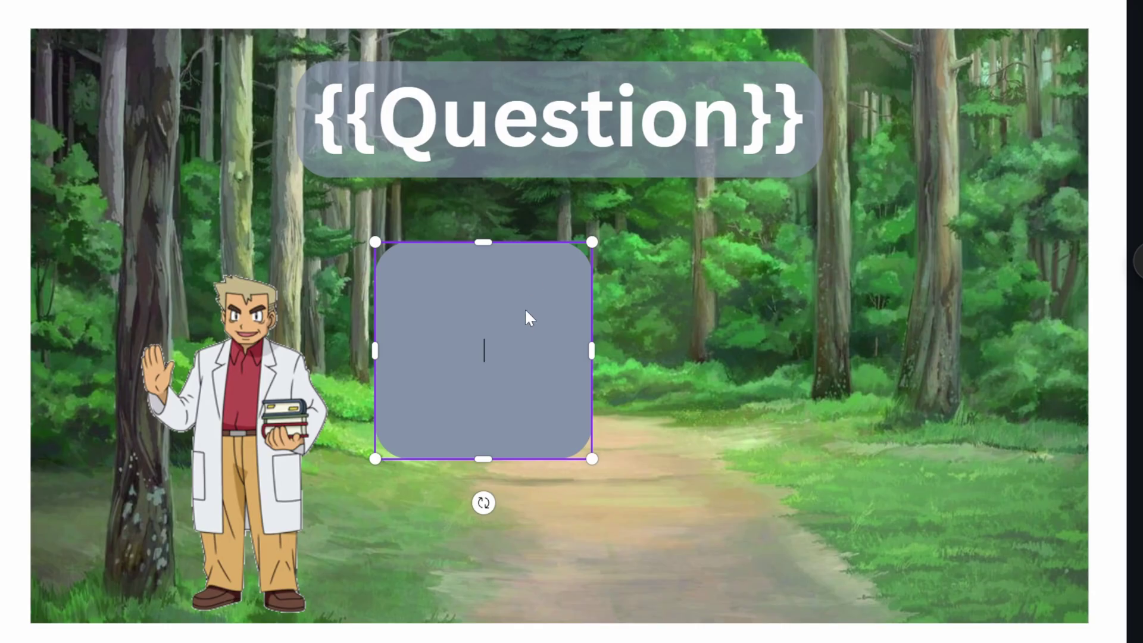
Move the blue-grey rounded box over the forest path in the flashcard mockup
{"action": "left_click_drag", "start_coordinate": [525, 316], "coordinate": [774, 408]}
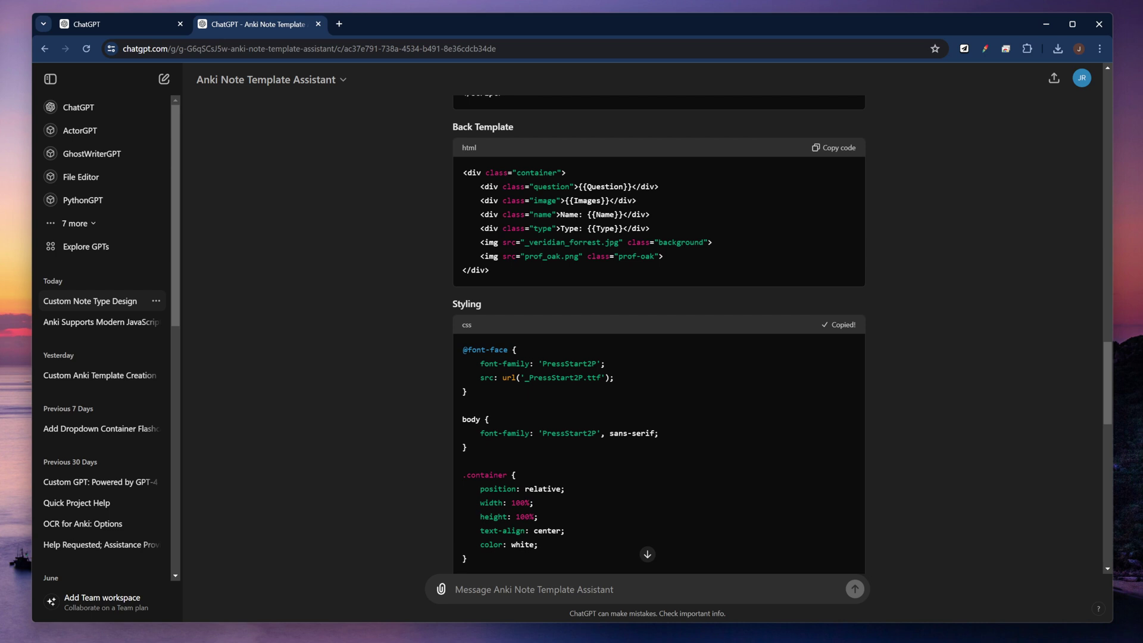
Switch to Anki and replace the Pokemon test card type's styling with the CSS copied from ChatGPT
{"action": "key", "text": "alt+Tab"}
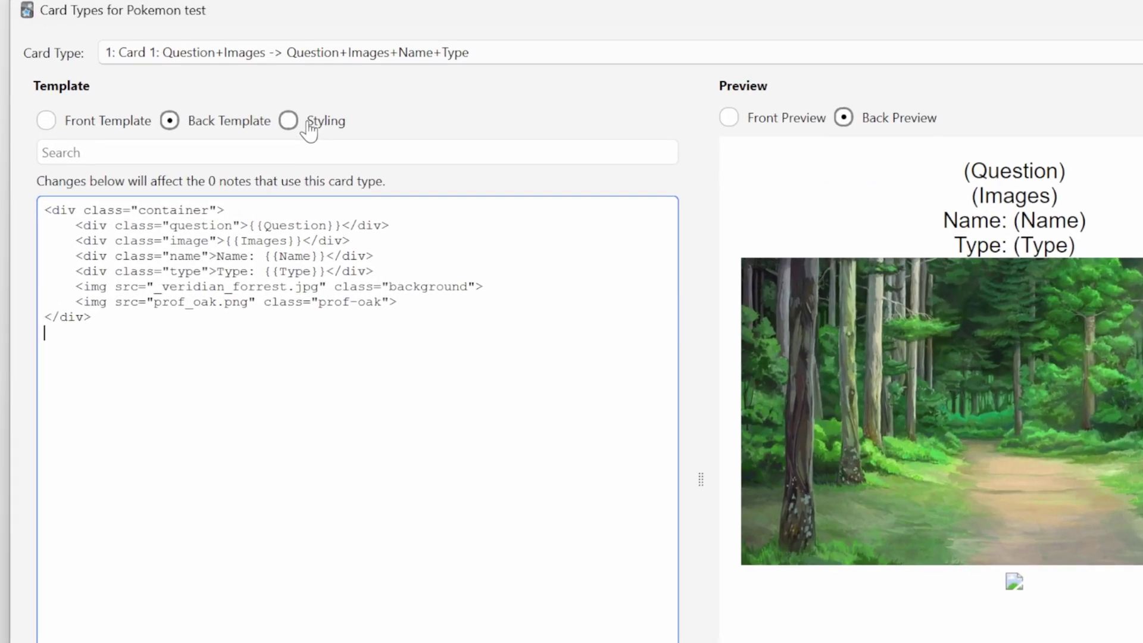
{"action": "left_click", "coordinate": [298, 120]}
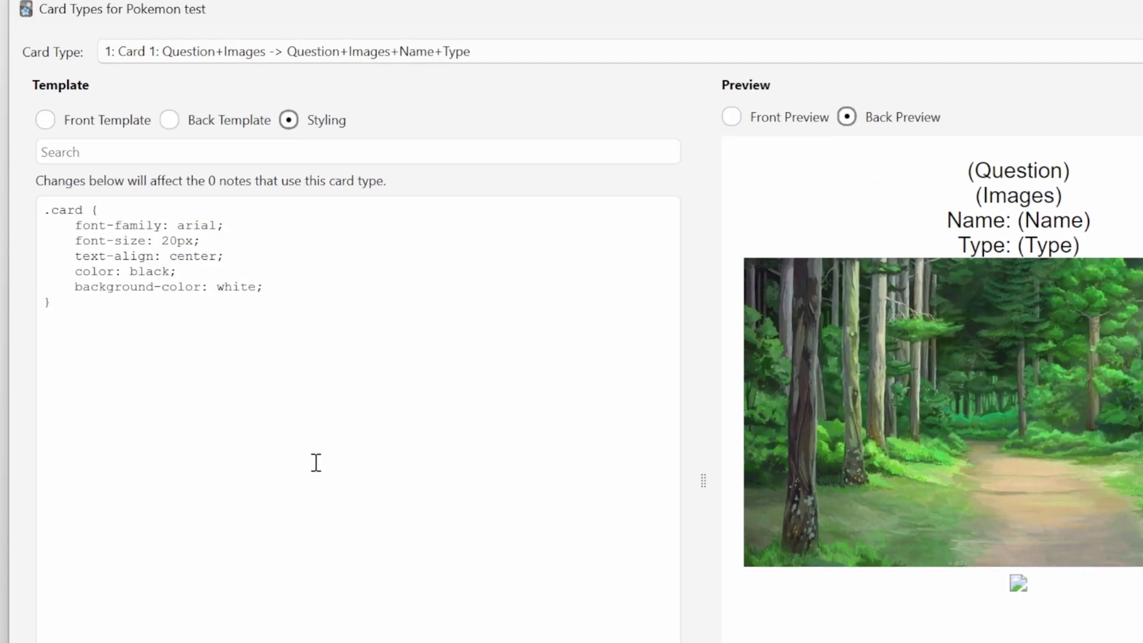
{"action": "left_click_drag", "start_coordinate": [347, 326], "coordinate": [76, 199]}
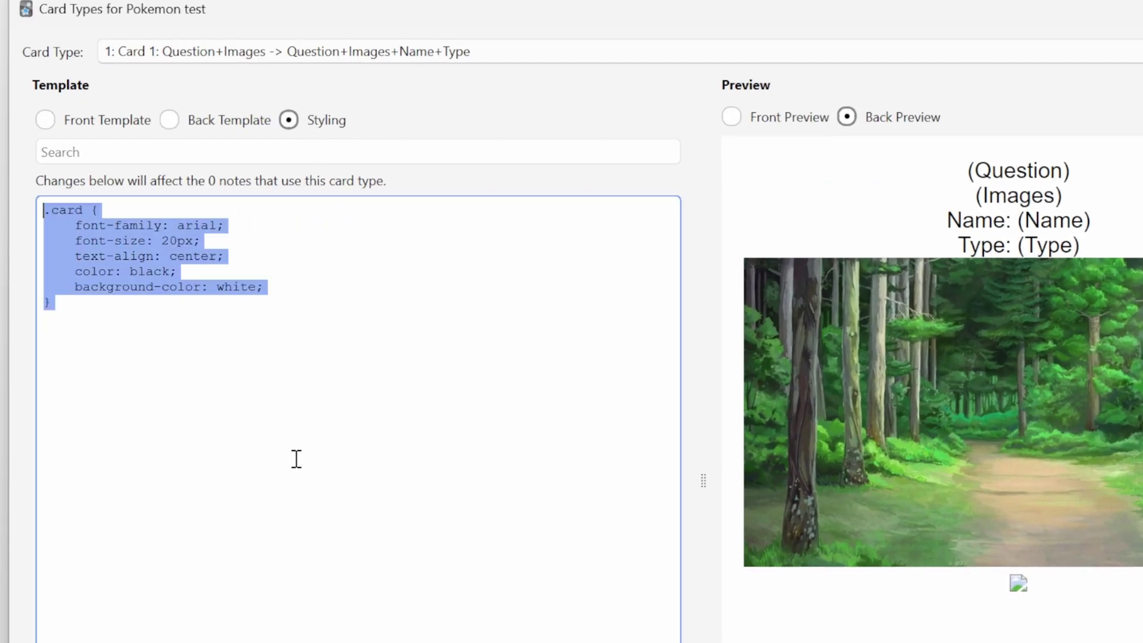
{"action": "key", "text": "ctrl+v"}
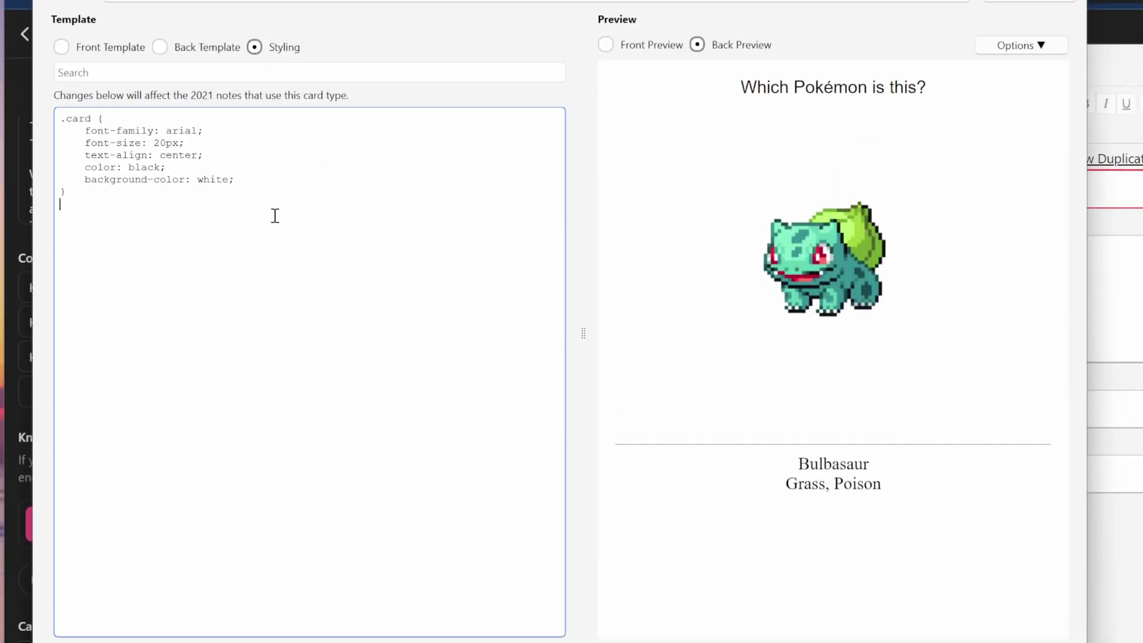
Replace the default .card styling with the copied CSS containing the timer and slide-in animation styles
{"action": "key", "text": "ctrl+a"}
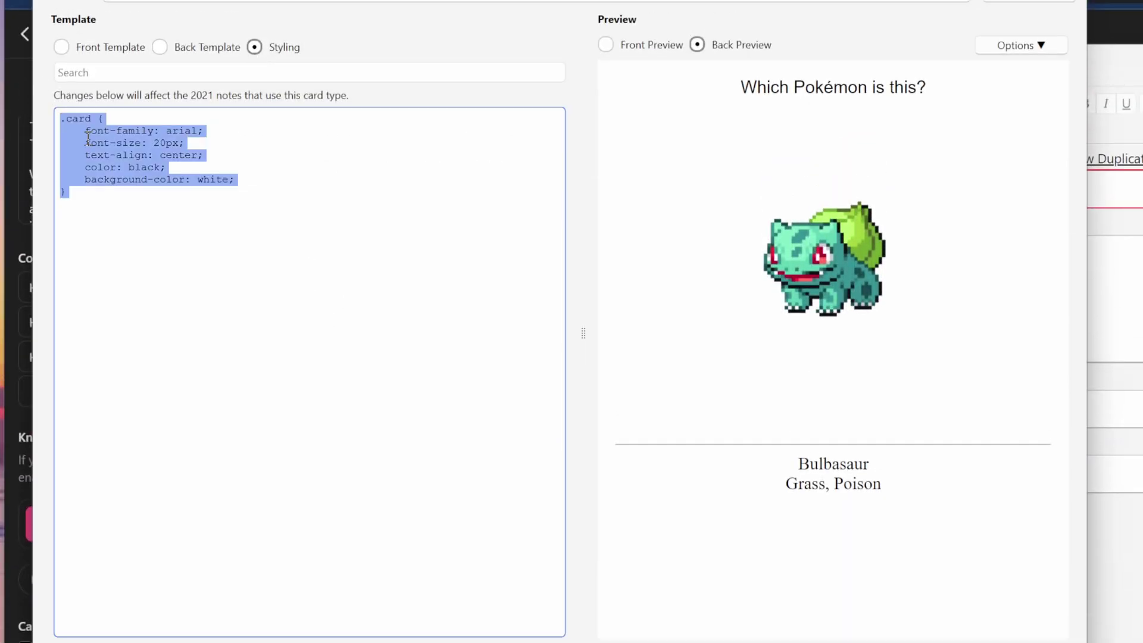
{"action": "key", "text": "ctrl+v"}
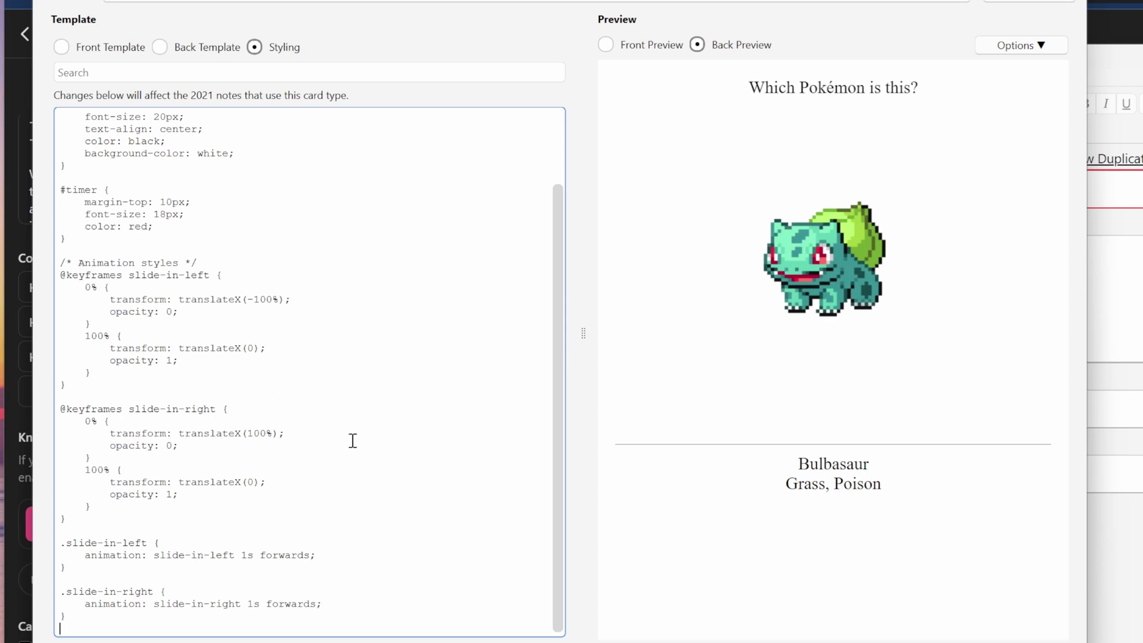
{"action": "scroll", "coordinate": [352, 441], "scroll_direction": "up", "scroll_amount": 3}
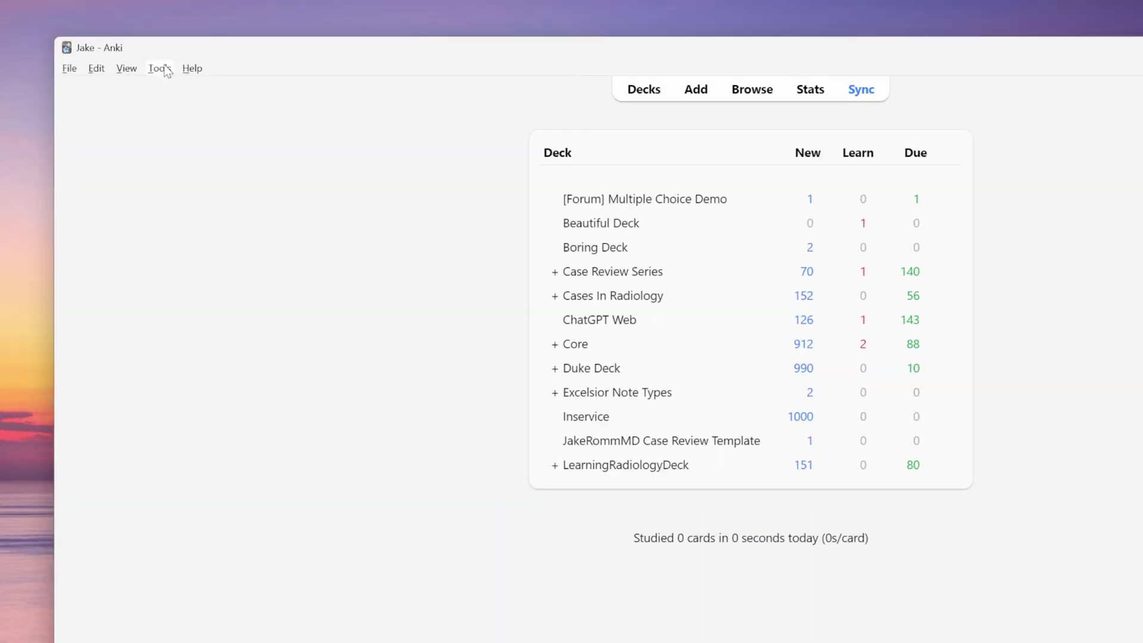
Add a new note type based on the Basic template and name it Demo Note
{"action": "left_click", "coordinate": [167, 70]}
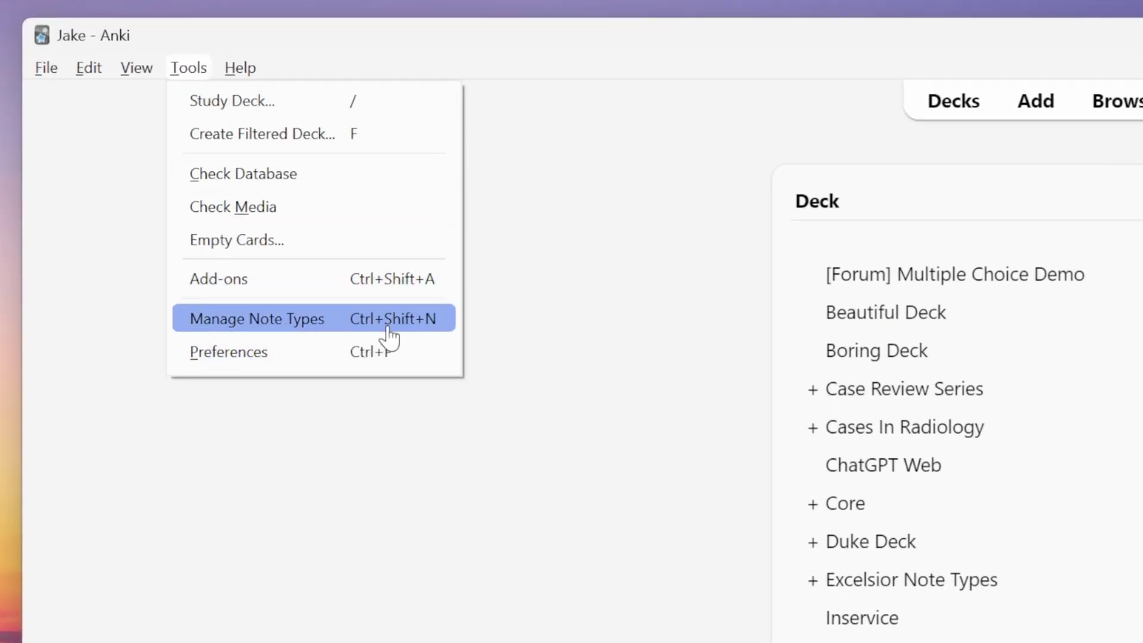
{"action": "left_click", "coordinate": [264, 329]}
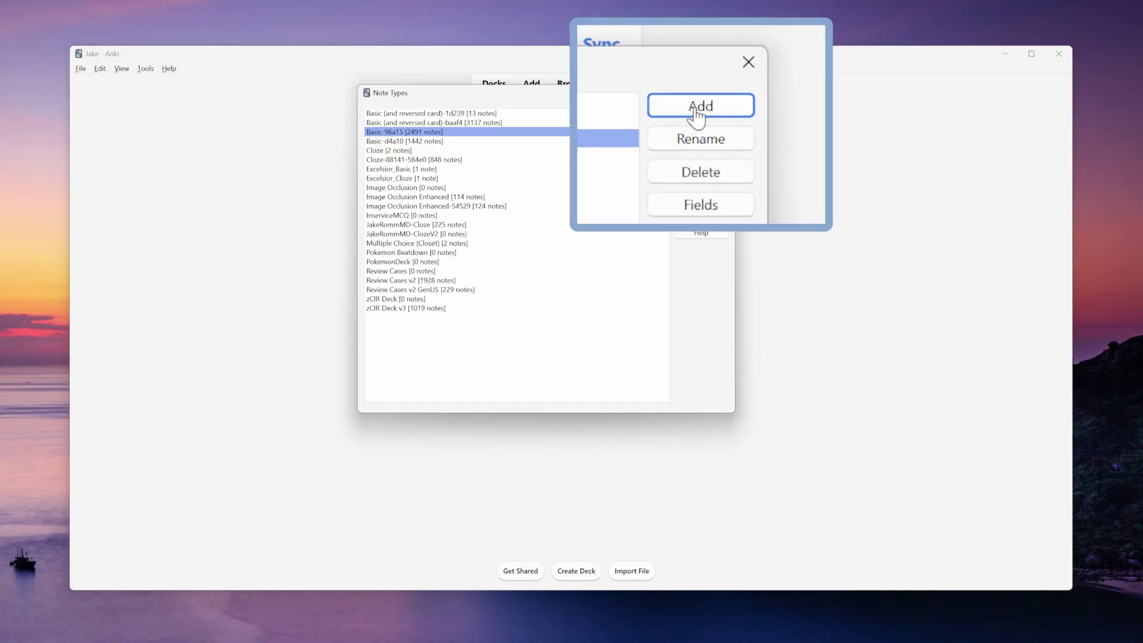
{"action": "left_click", "coordinate": [698, 113]}
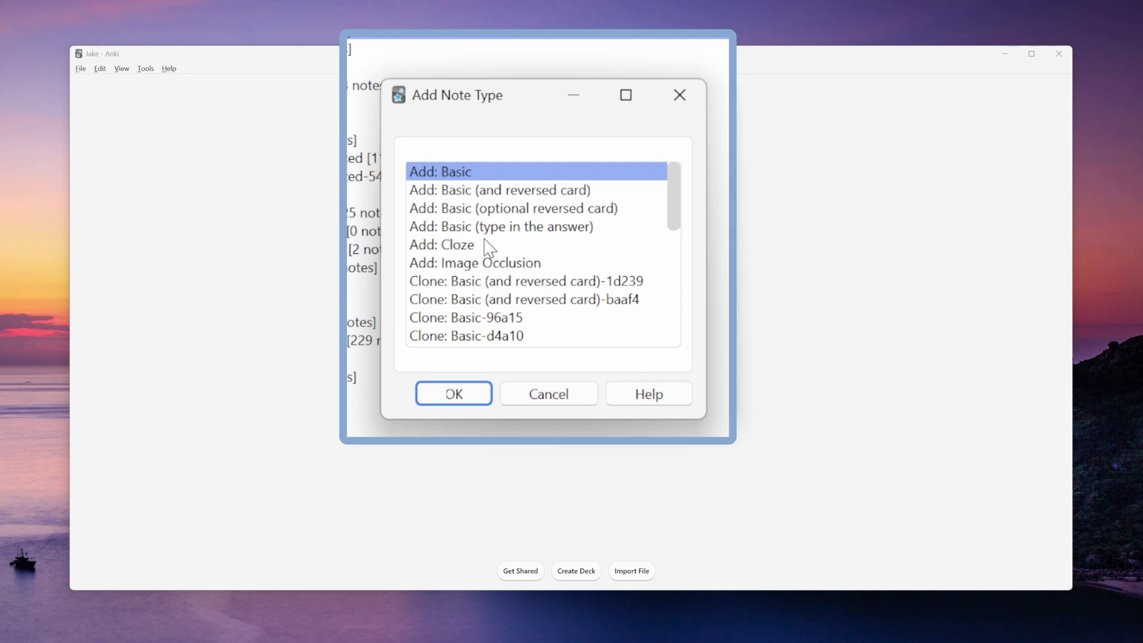
{"action": "scroll", "coordinate": [488, 247], "scroll_direction": "down", "scroll_amount": 6}
{"action": "scroll", "coordinate": [485, 248], "scroll_direction": "up", "scroll_amount": 4}
{"action": "scroll", "coordinate": [476, 253], "scroll_direction": "down", "scroll_amount": 2}
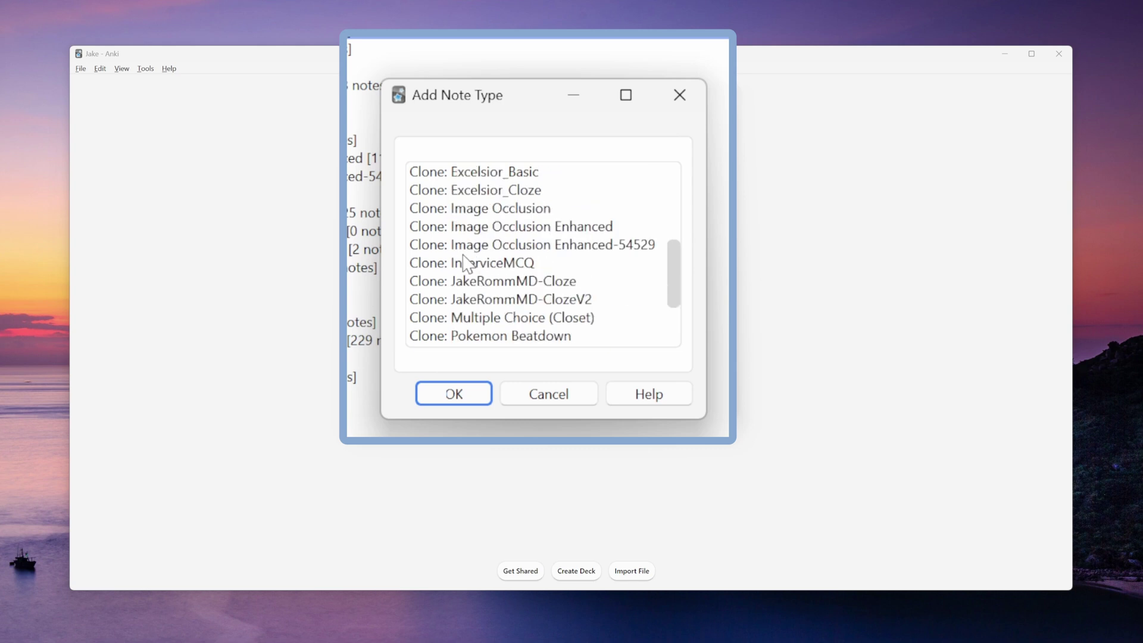
{"action": "scroll", "coordinate": [524, 210], "scroll_direction": "up", "scroll_amount": 1}
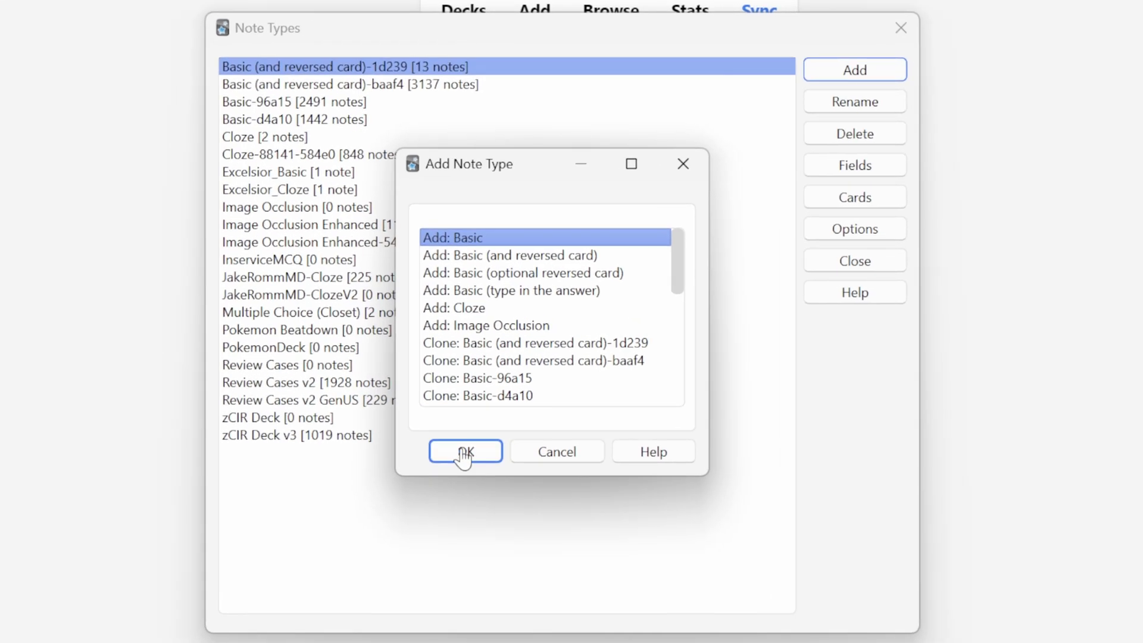
{"action": "left_click", "coordinate": [467, 453]}
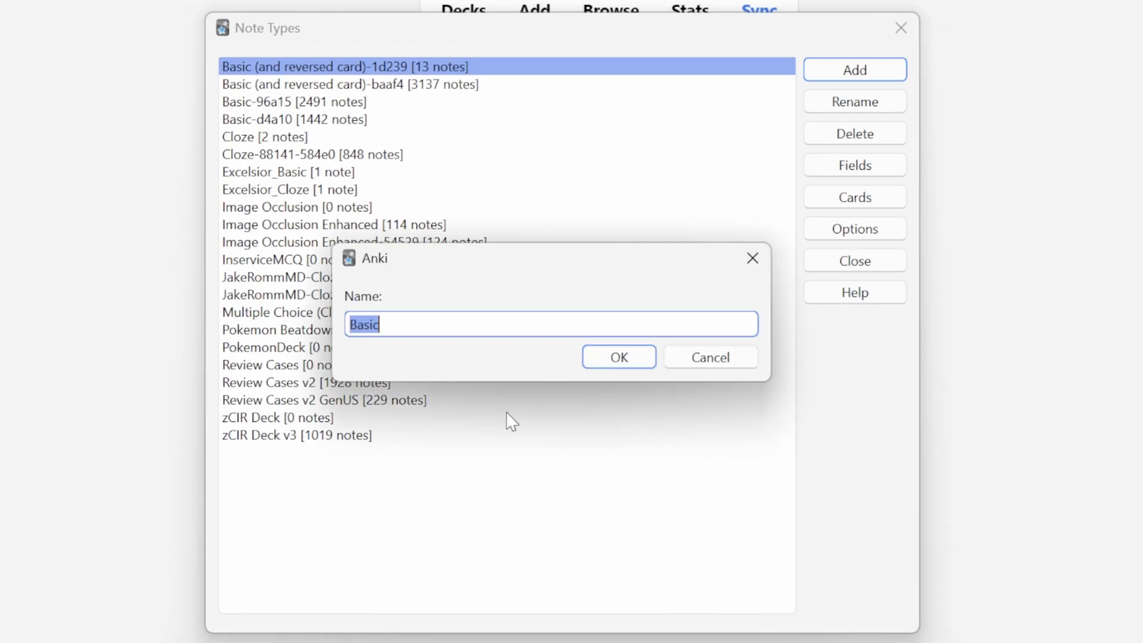
{"action": "type", "text": "Demo "}
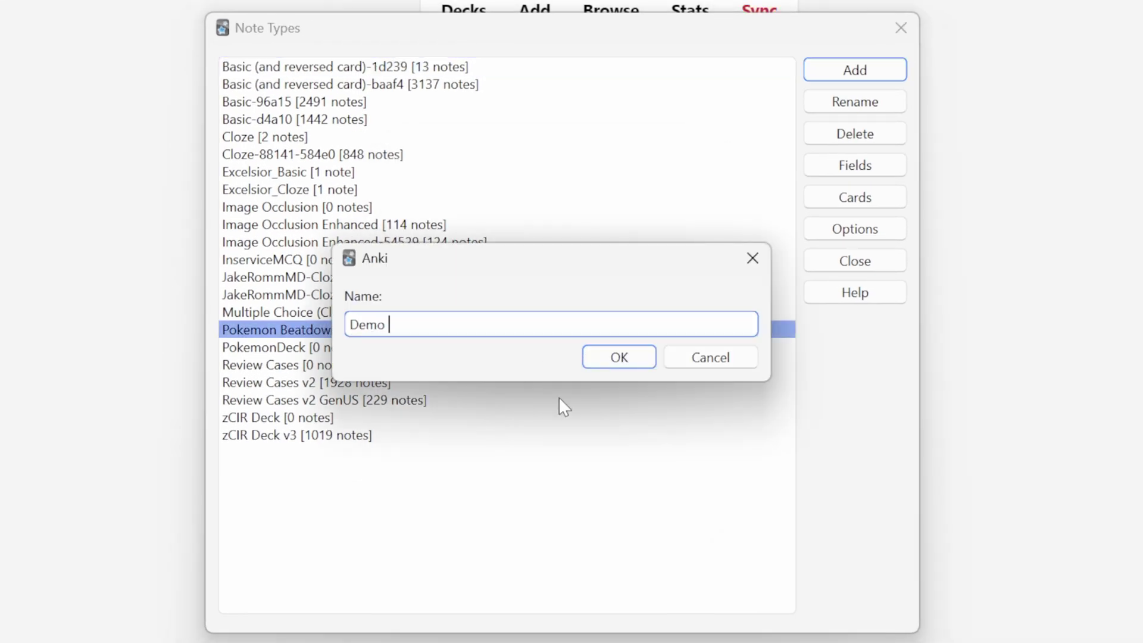
{"action": "type", "text": "Note"}
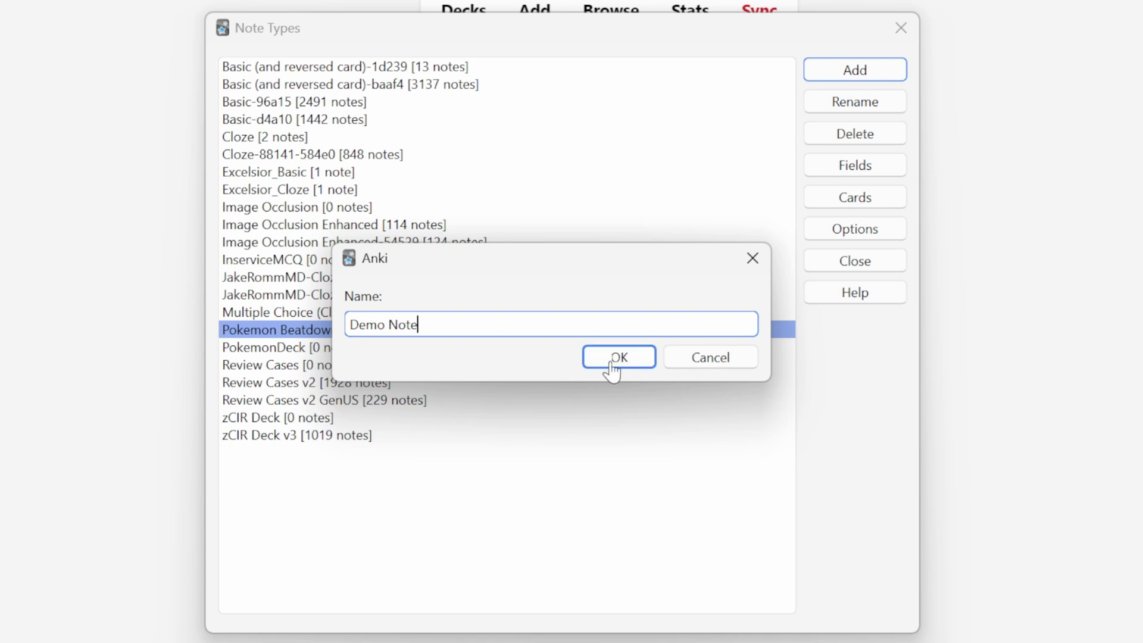
{"action": "left_click", "coordinate": [612, 370]}
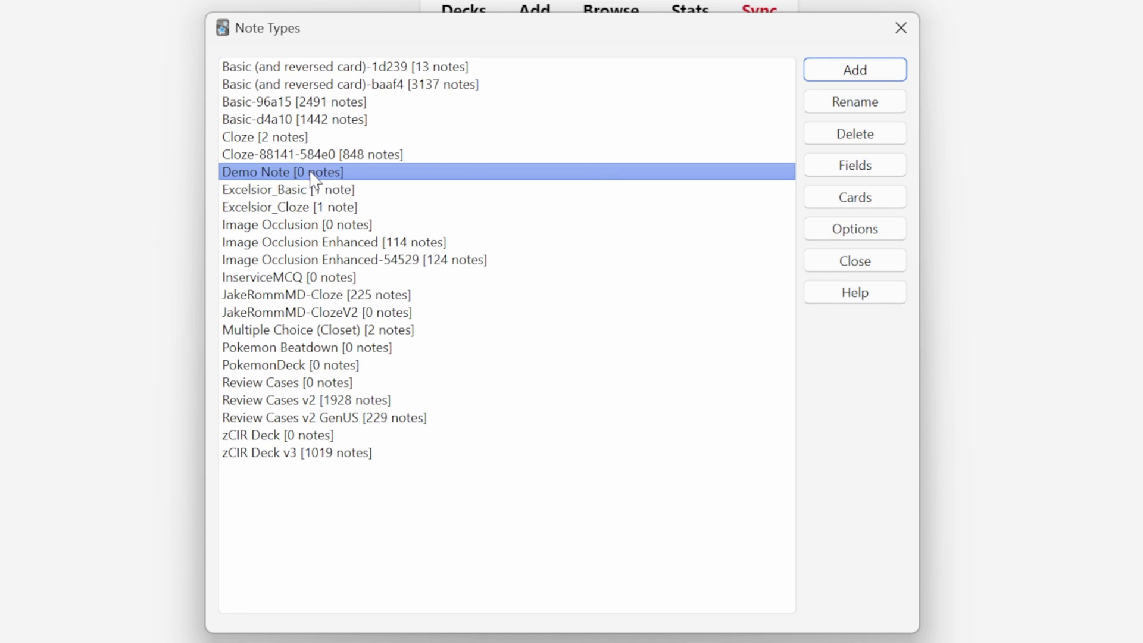
Open the Demo Note's fields and view the prompts for adding, repositioning and renaming a field, dismissing each one
{"action": "left_click", "coordinate": [871, 173]}
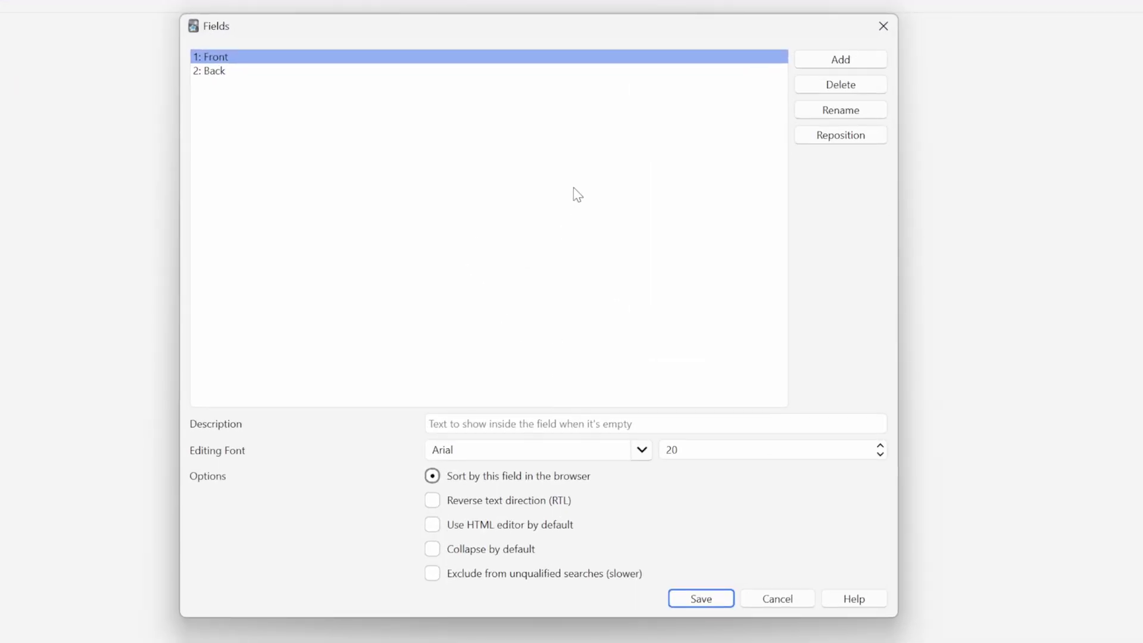
{"action": "left_click", "coordinate": [858, 62]}
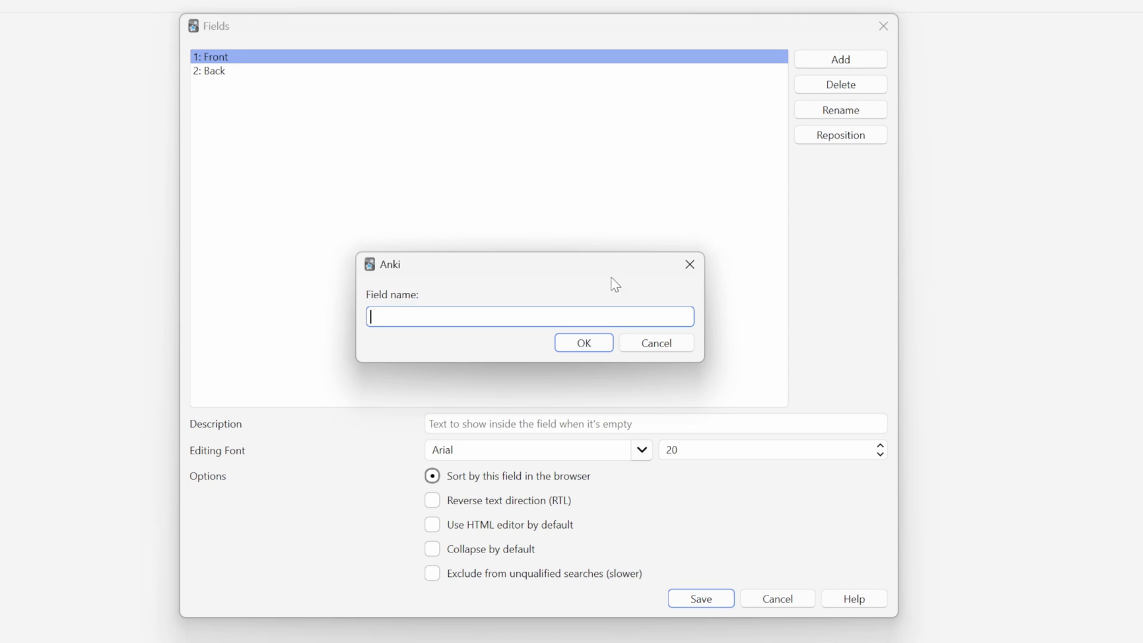
{"action": "left_click", "coordinate": [690, 264]}
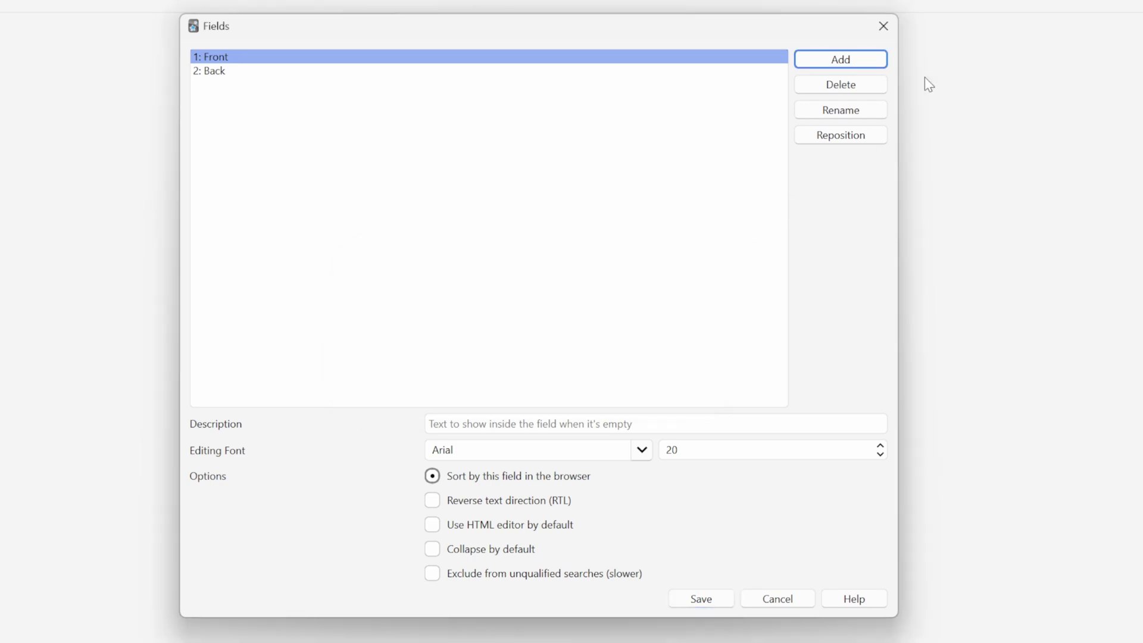
{"action": "left_click", "coordinate": [849, 143]}
{"action": "left_click", "coordinate": [689, 266]}
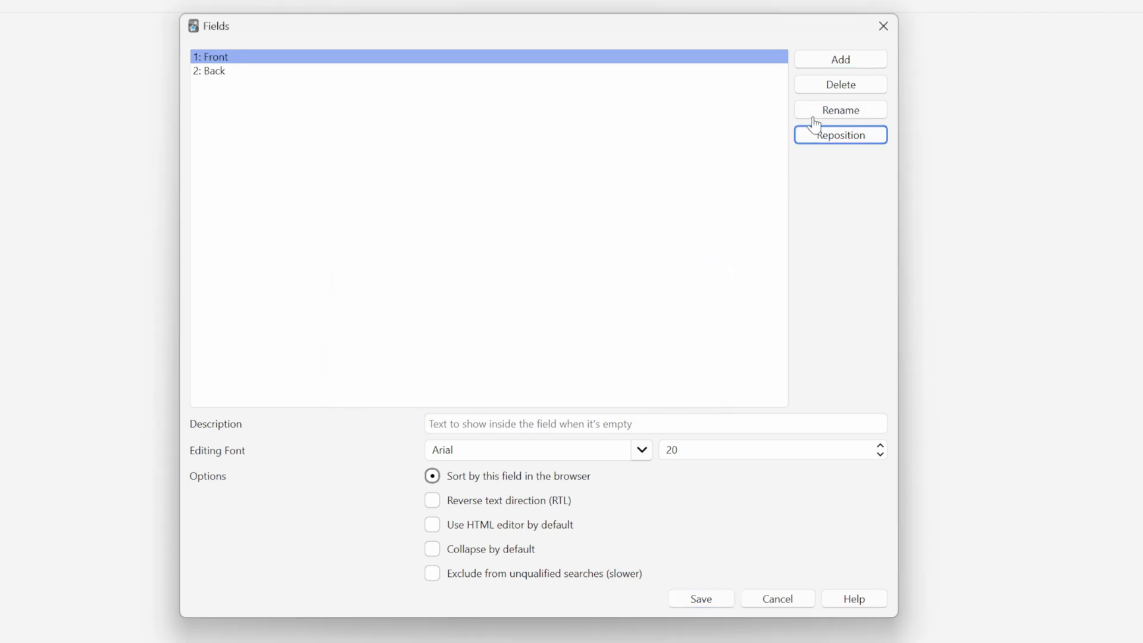
{"action": "left_click", "coordinate": [817, 113]}
{"action": "left_click", "coordinate": [690, 265]}
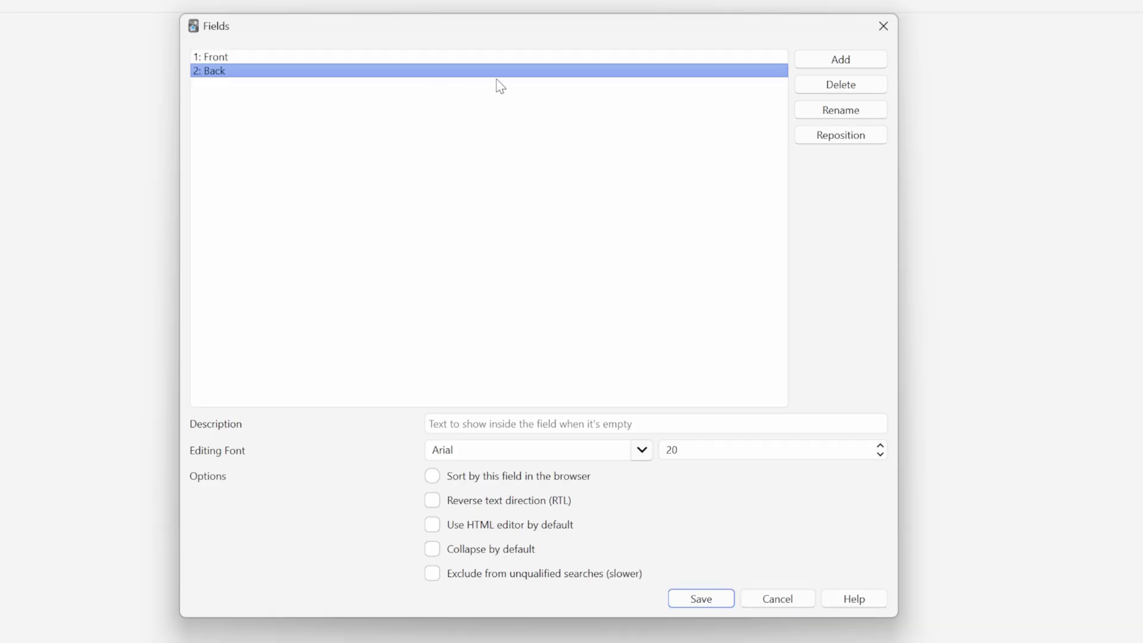
Add a field named Question to the Demo Note and open the prompt for another new field
{"action": "key", "text": "alt+a"}
{"action": "type", "text": "Q"}
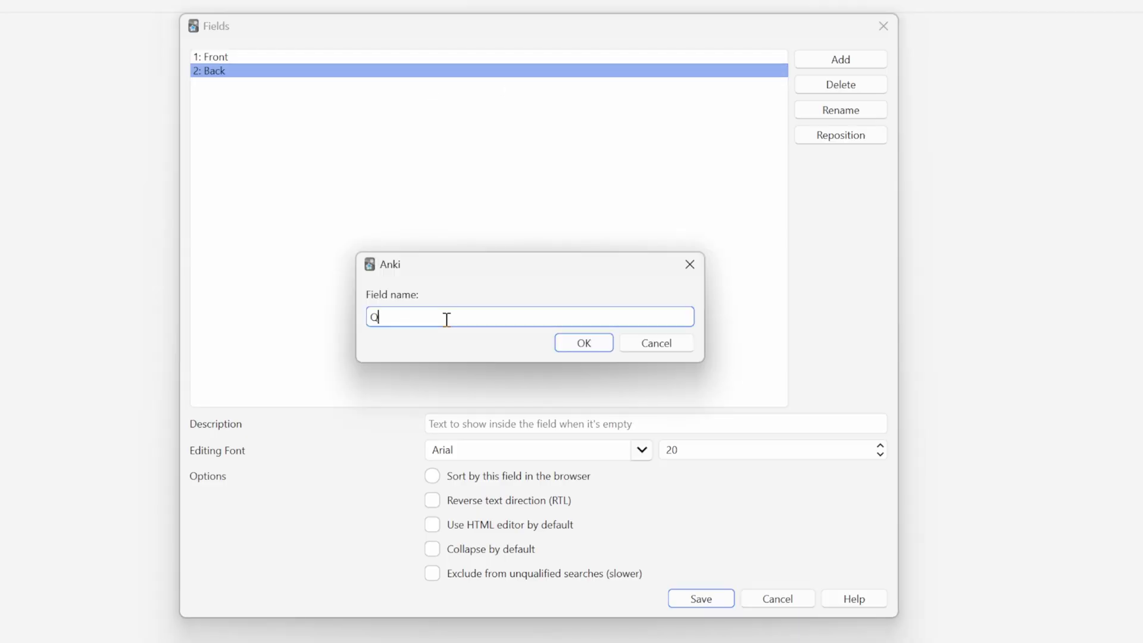
{"action": "type", "text": "uestion"}
{"action": "key", "text": "Return"}
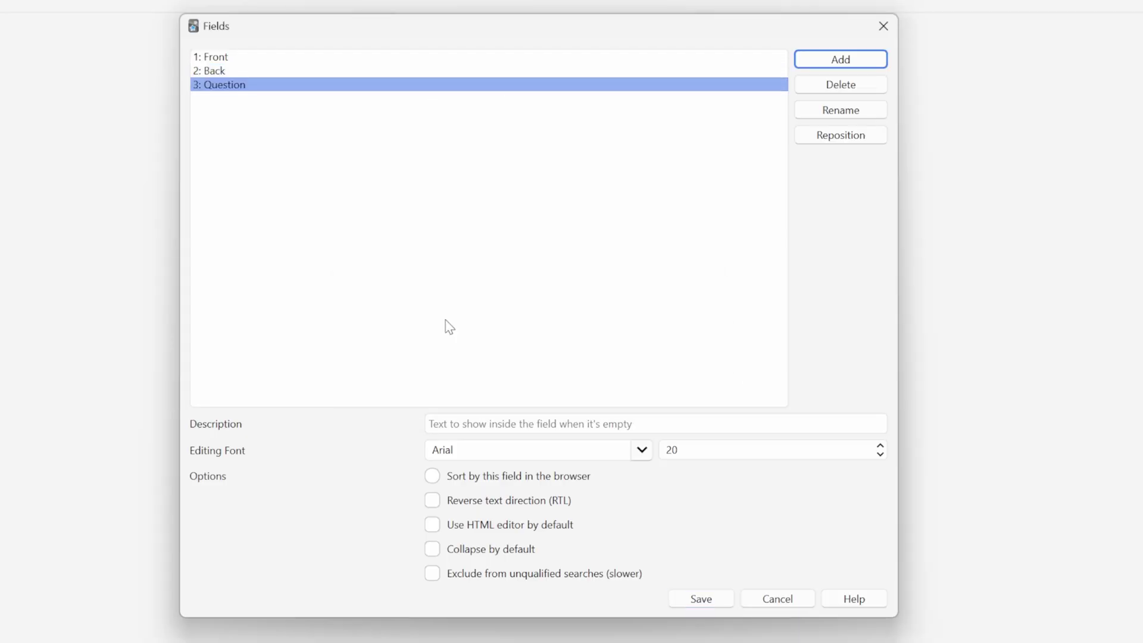
{"action": "left_click", "coordinate": [840, 59]}
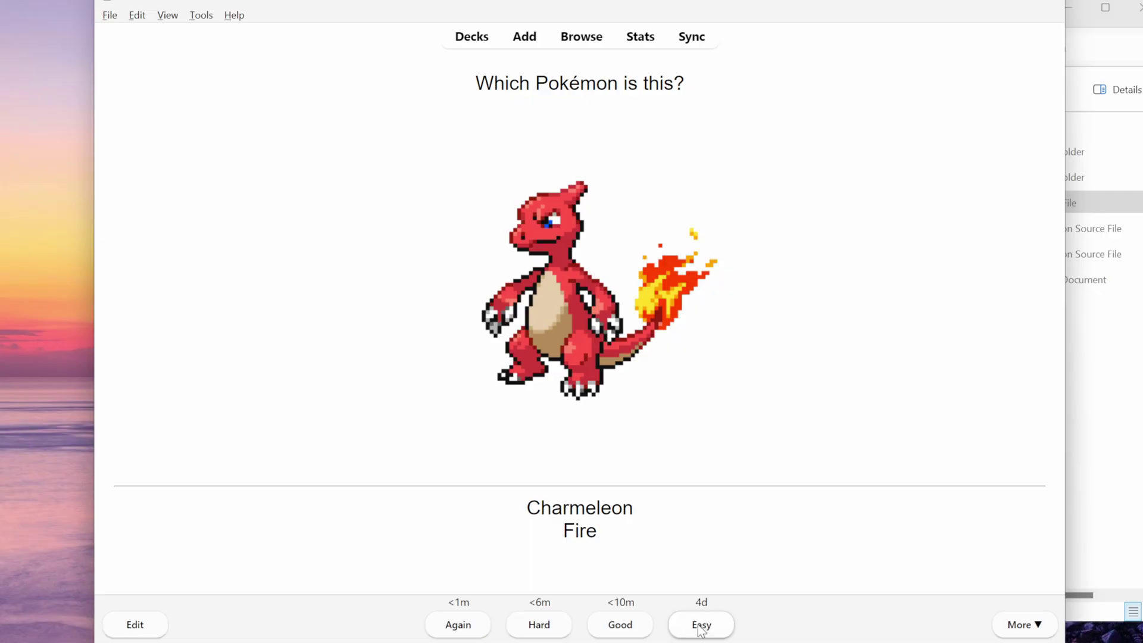
Rate the Charmeleon card Easy and reveal the answer of the next card
{"action": "left_click", "coordinate": [702, 623]}
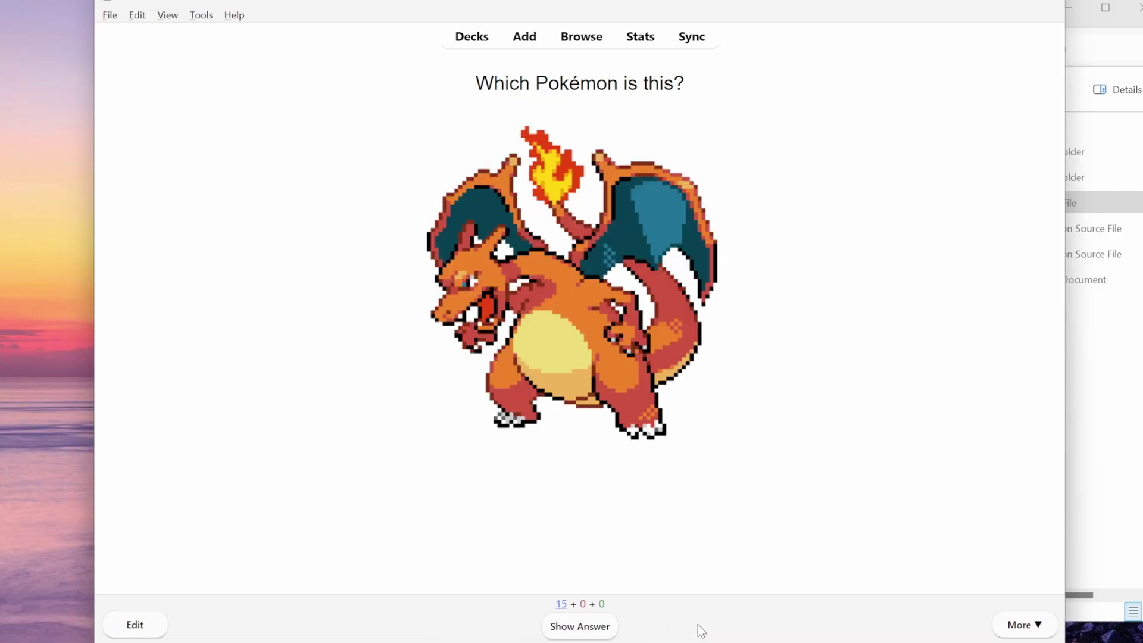
{"action": "left_click", "coordinate": [591, 626]}
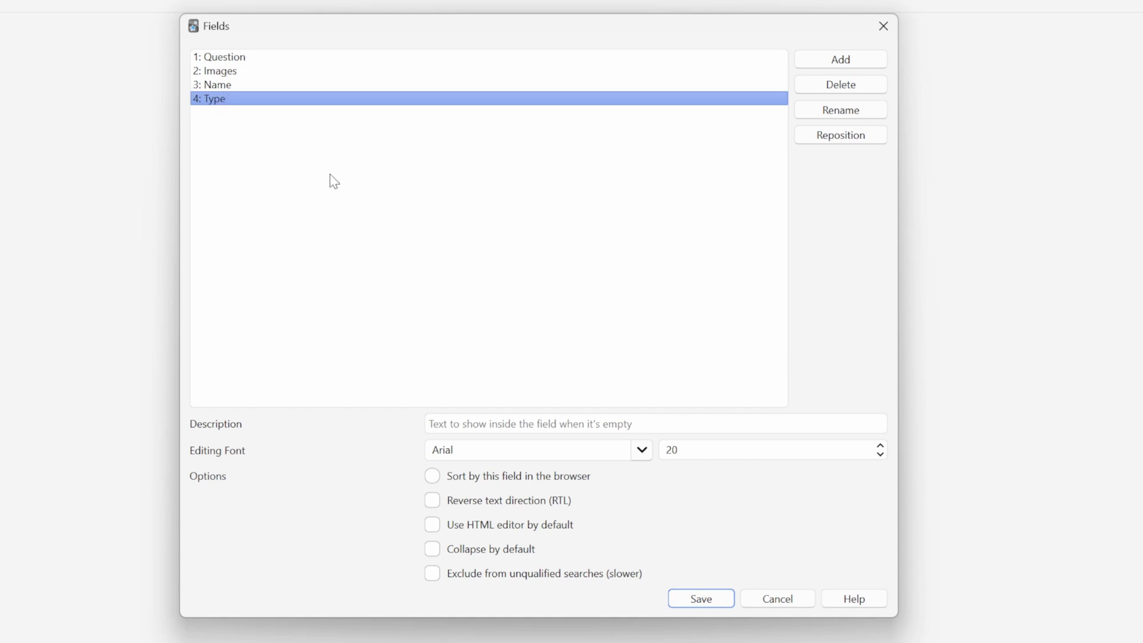
Save the field list Question, Images, Name and Type, and open the Demo Note's card templates
{"action": "left_click", "coordinate": [702, 599]}
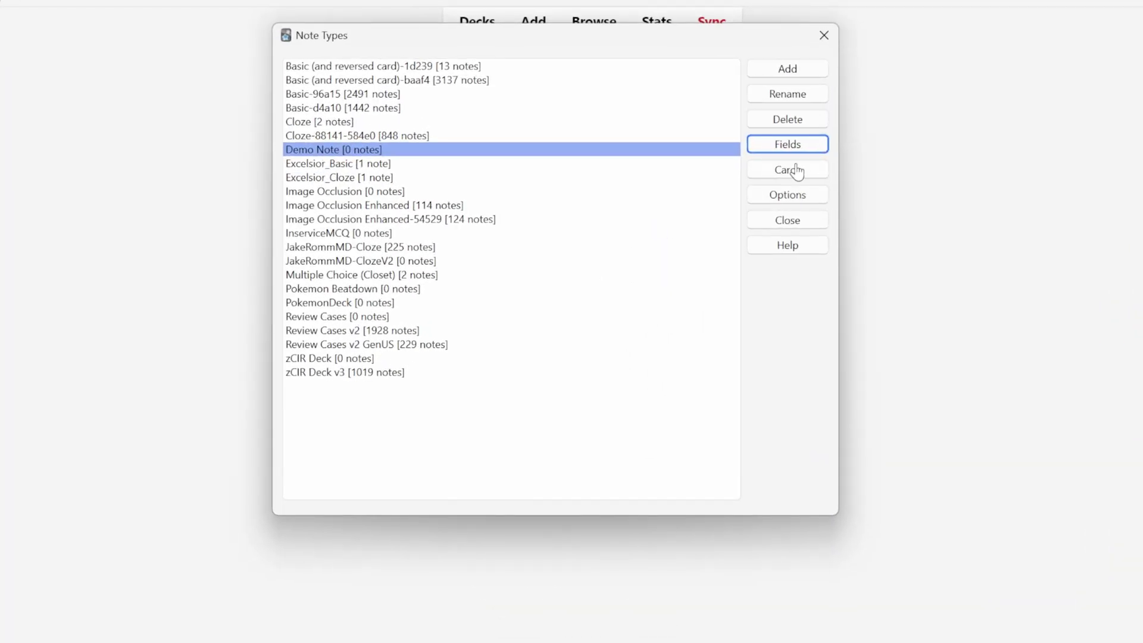
{"action": "left_click", "coordinate": [796, 171]}
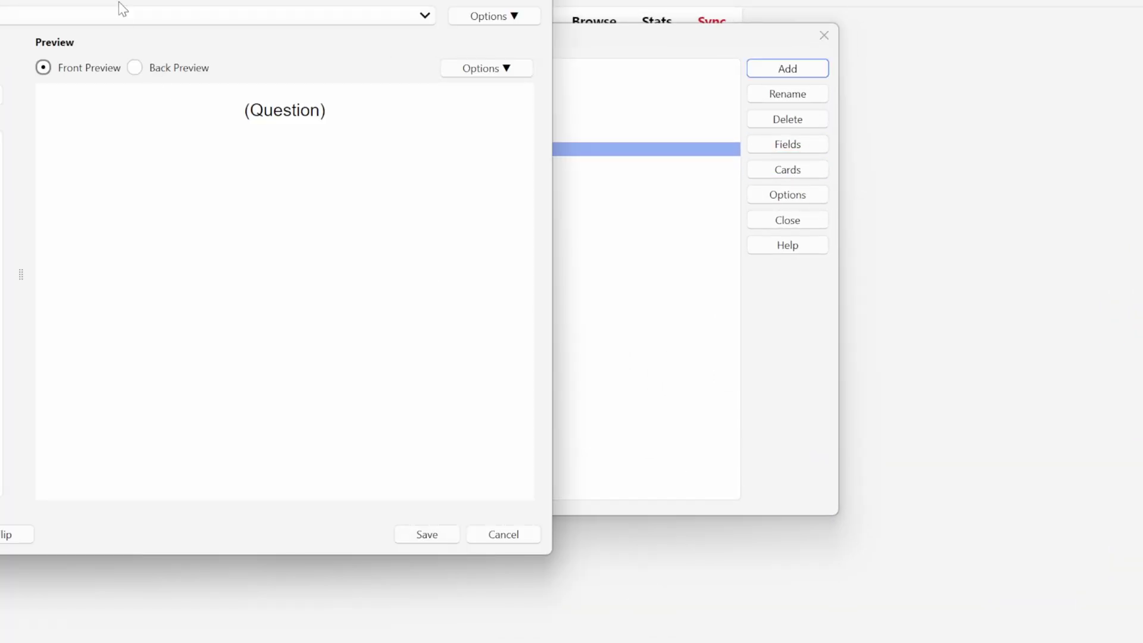
{"action": "left_click_drag", "start_coordinate": [123, 9], "coordinate": [675, 34]}
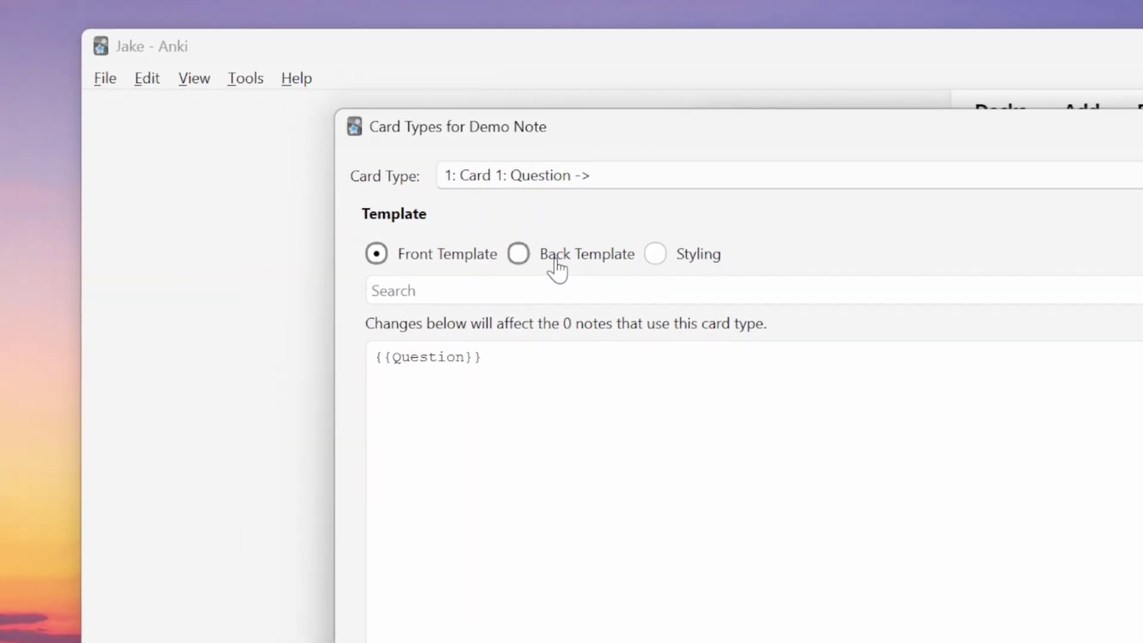
View the back template and the styling code of the Demo Note's card
{"action": "left_click", "coordinate": [177, 125]}
{"action": "left_click", "coordinate": [658, 260]}
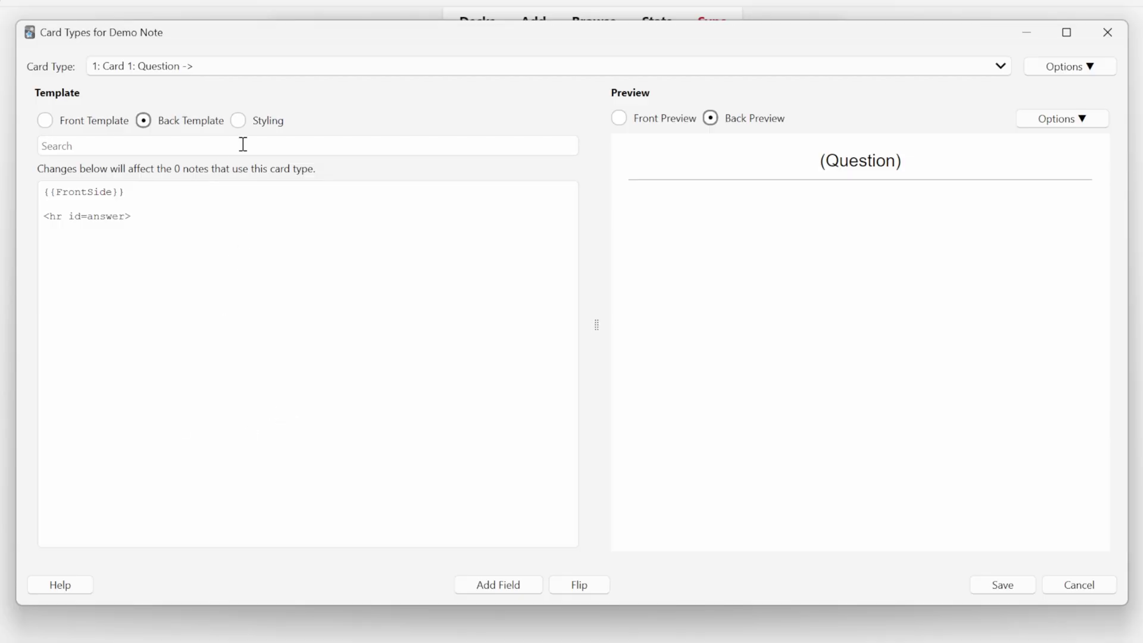
{"action": "left_click", "coordinate": [238, 121]}
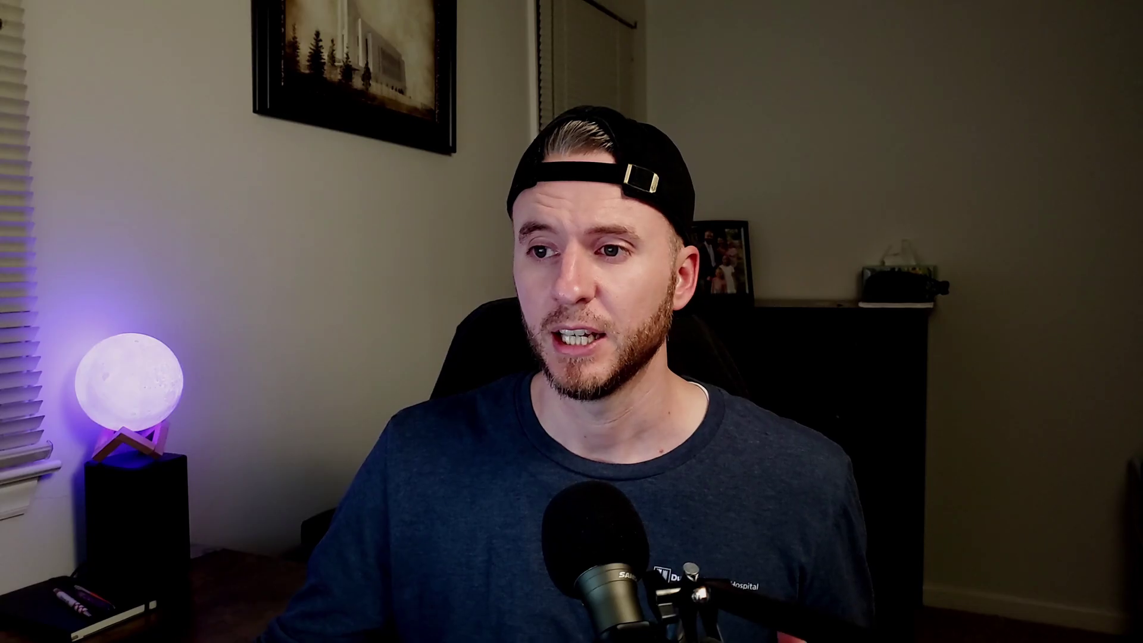
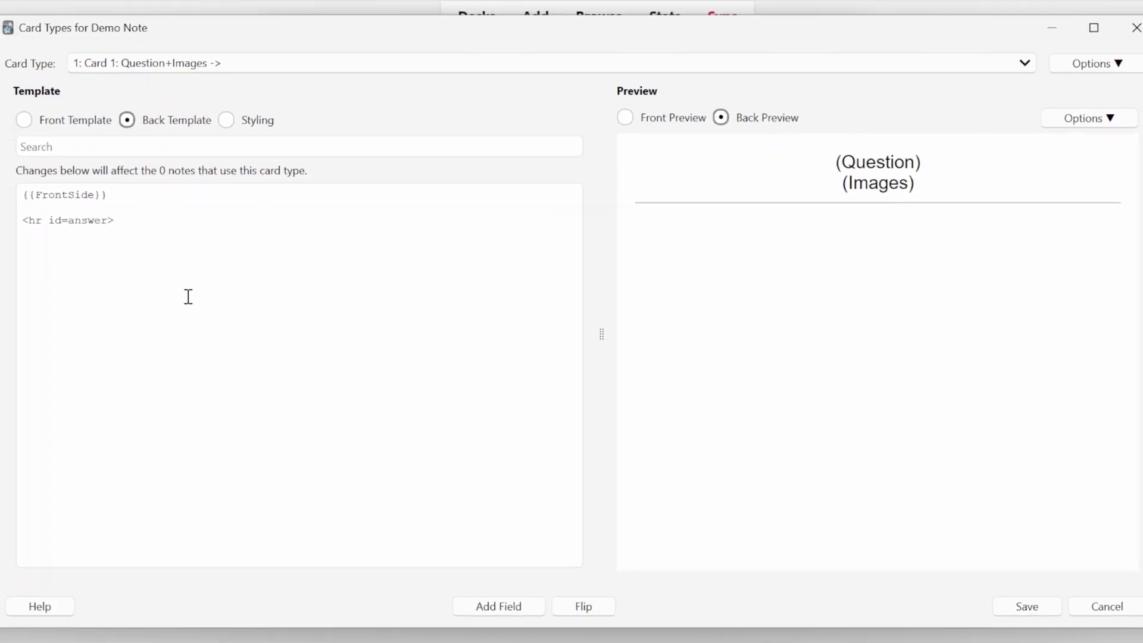
Add the Name and Type fields in Arial 20 below the answer line of the back template and save the card type
{"action": "left_click", "coordinate": [76, 266]}
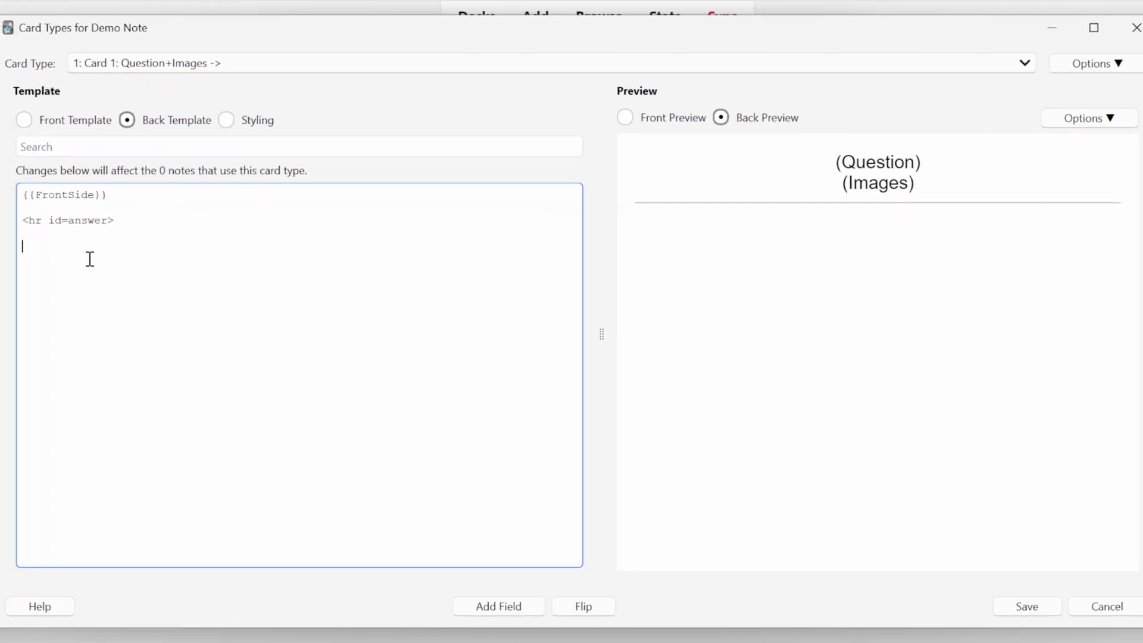
{"action": "left_click", "coordinate": [528, 607]}
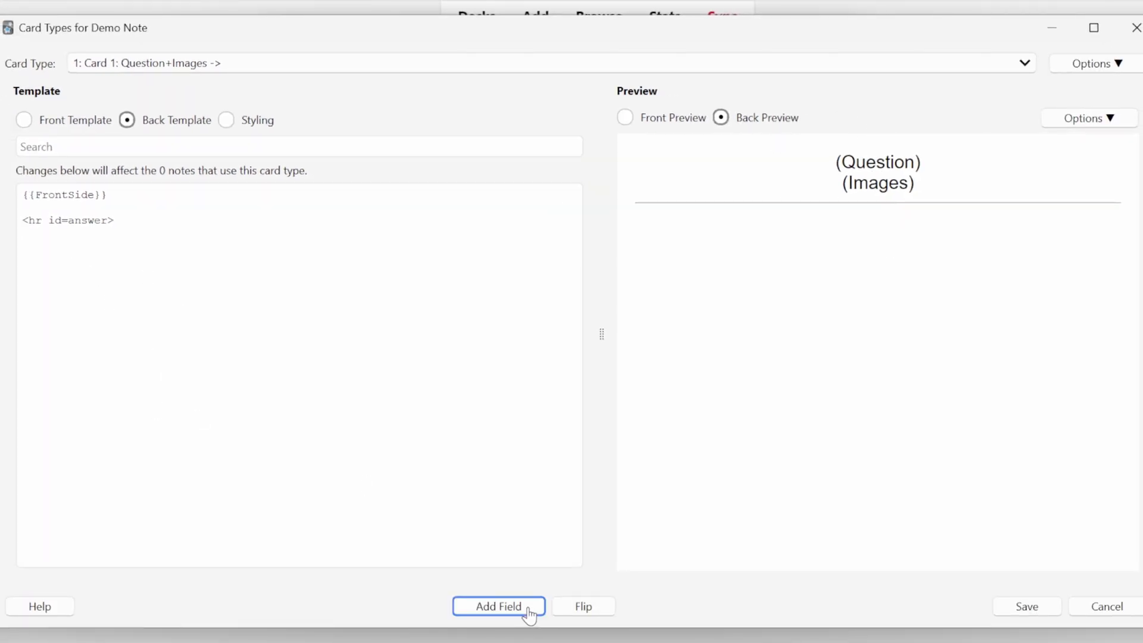
{"action": "left_click", "coordinate": [424, 288]}
{"action": "left_click", "coordinate": [692, 267]}
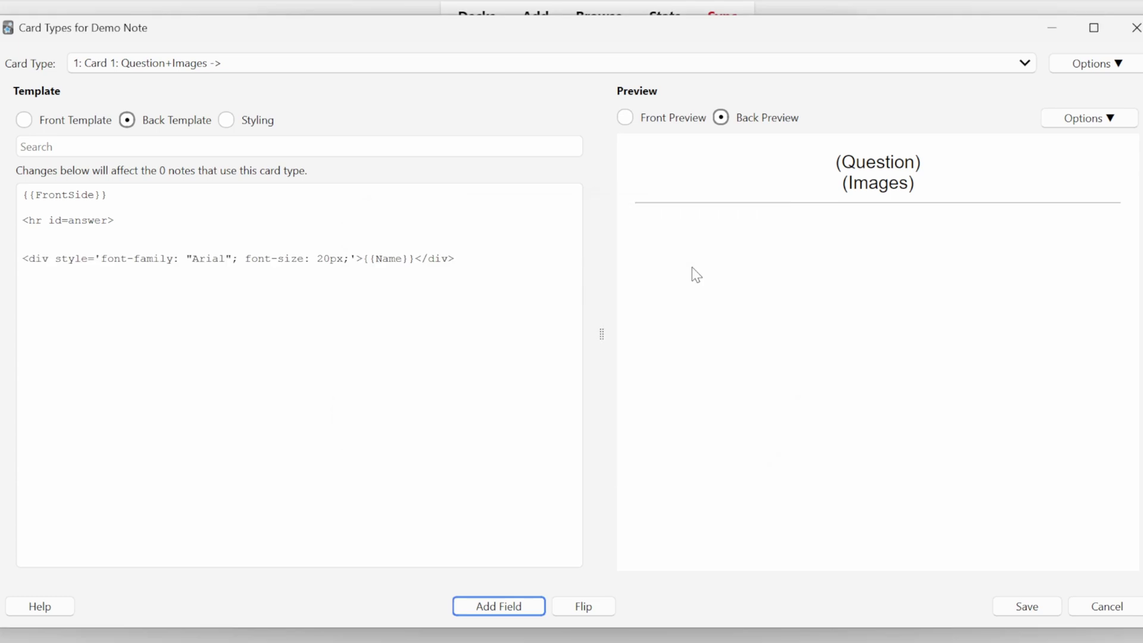
{"action": "left_click", "coordinate": [498, 613]}
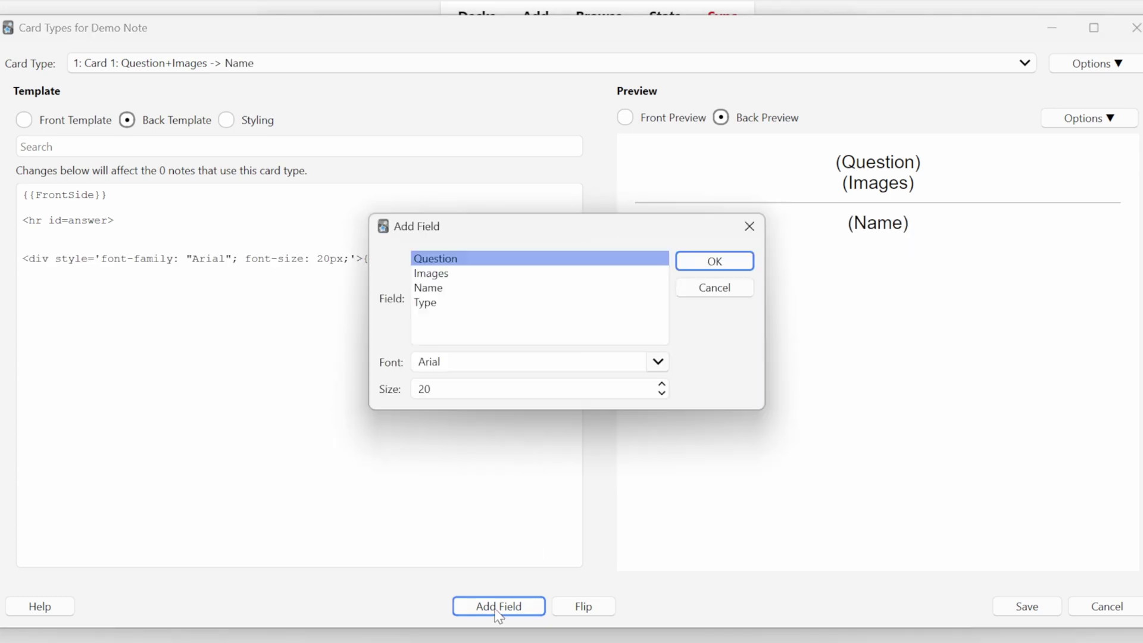
{"action": "left_click", "coordinate": [439, 303]}
{"action": "left_click", "coordinate": [714, 263]}
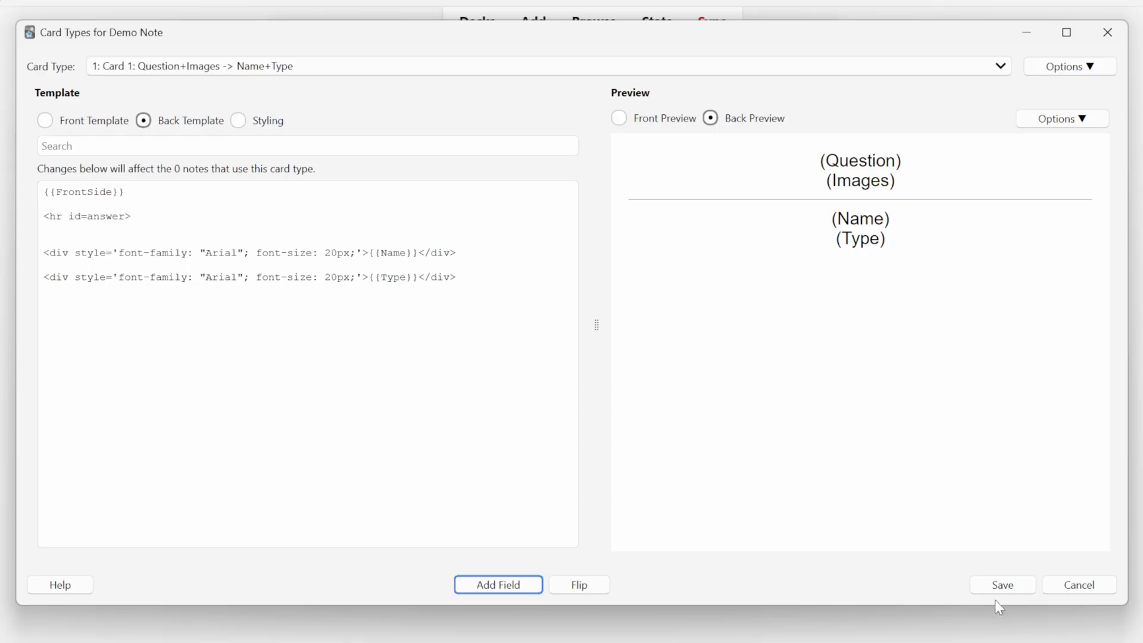
{"action": "left_click", "coordinate": [1002, 588]}
{"action": "left_click", "coordinate": [824, 34]}
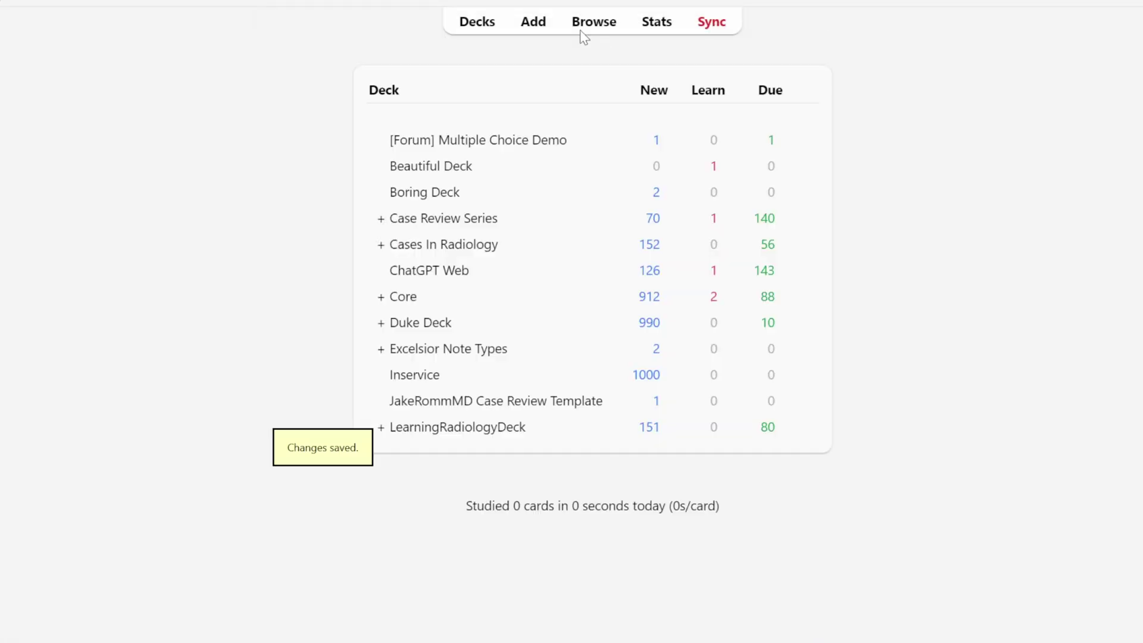
Start adding a new note and choose Demo Note as its note type
{"action": "left_click", "coordinate": [533, 22]}
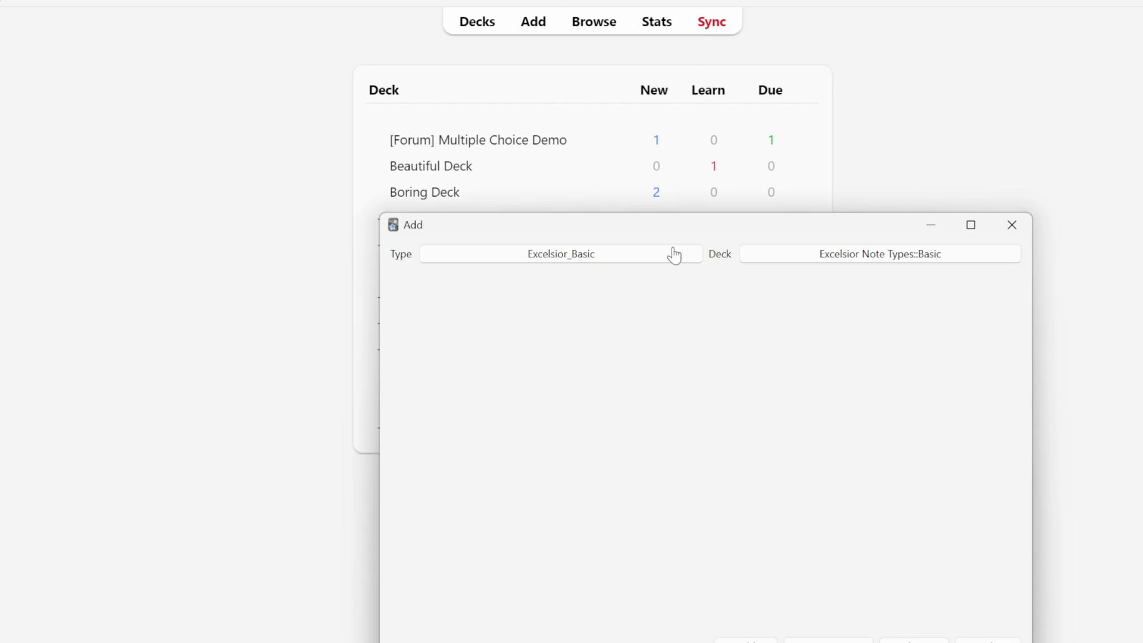
{"action": "left_click", "coordinate": [566, 255]}
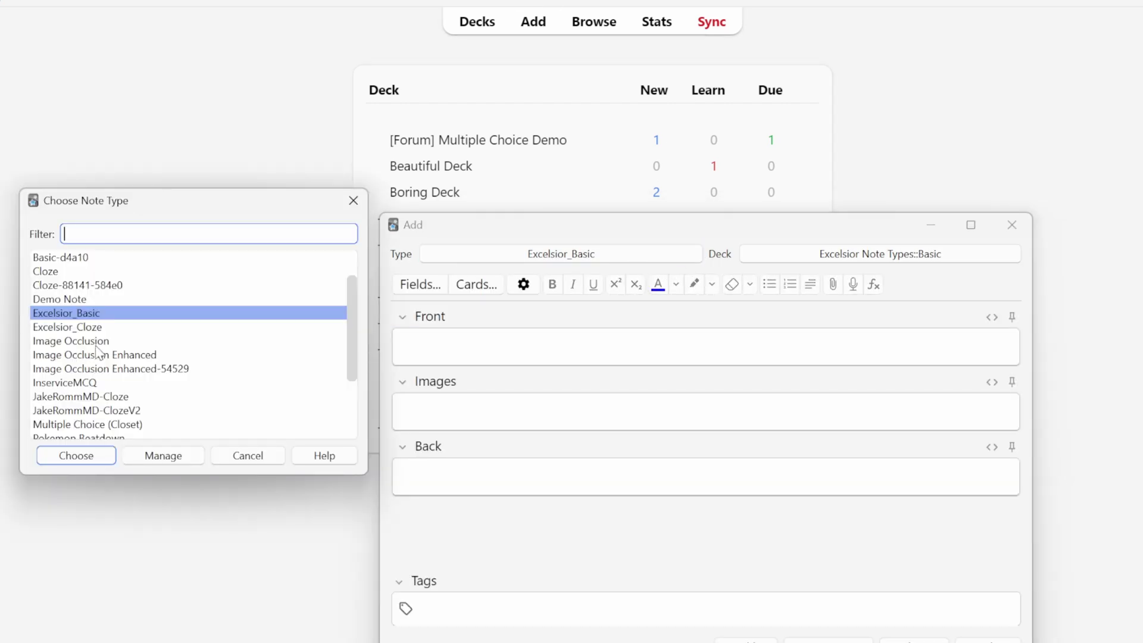
{"action": "left_click", "coordinate": [50, 299]}
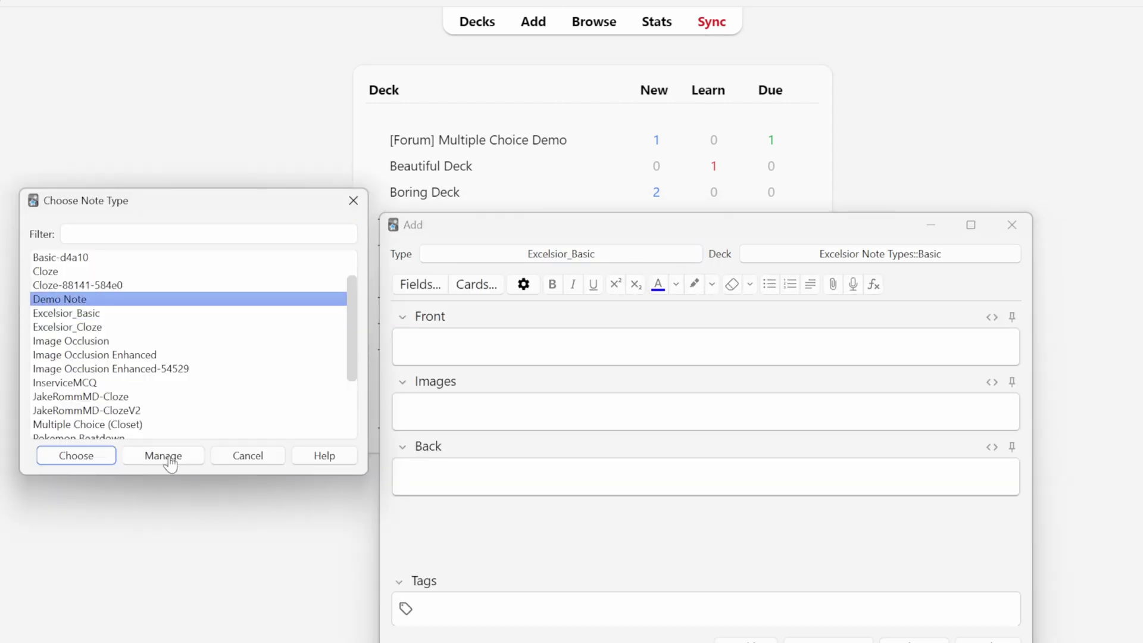
{"action": "key", "text": "Return"}
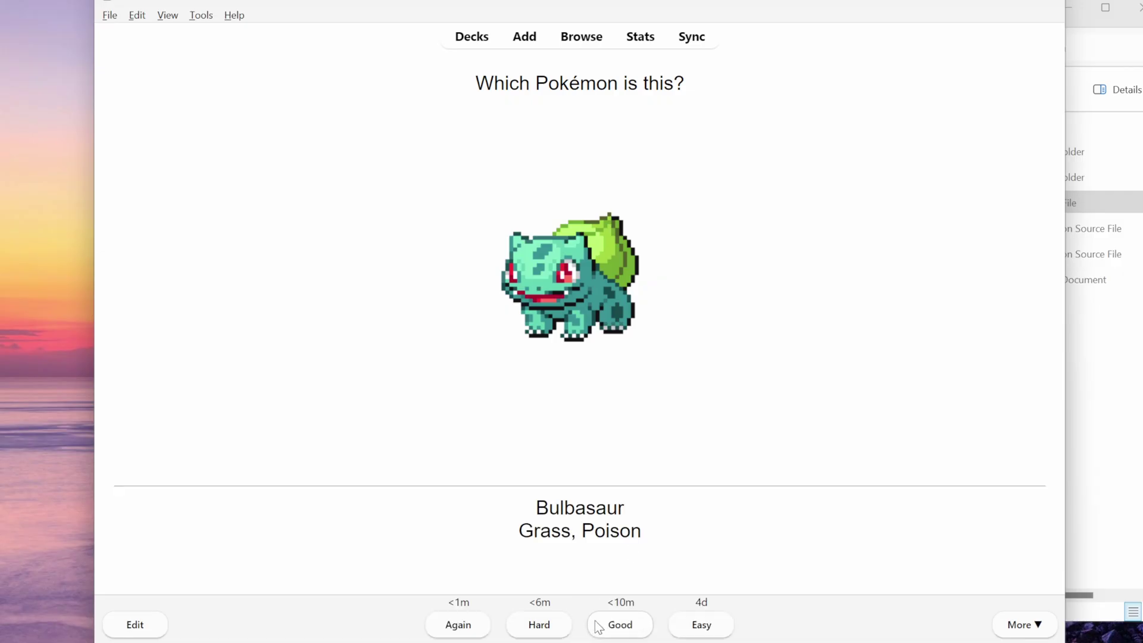
Rate the Bulbasaur card Easy, reveal the answer of the Ivysaur card and rate it Easy as well
{"action": "left_click", "coordinate": [728, 621]}
{"action": "left_click", "coordinate": [594, 631]}
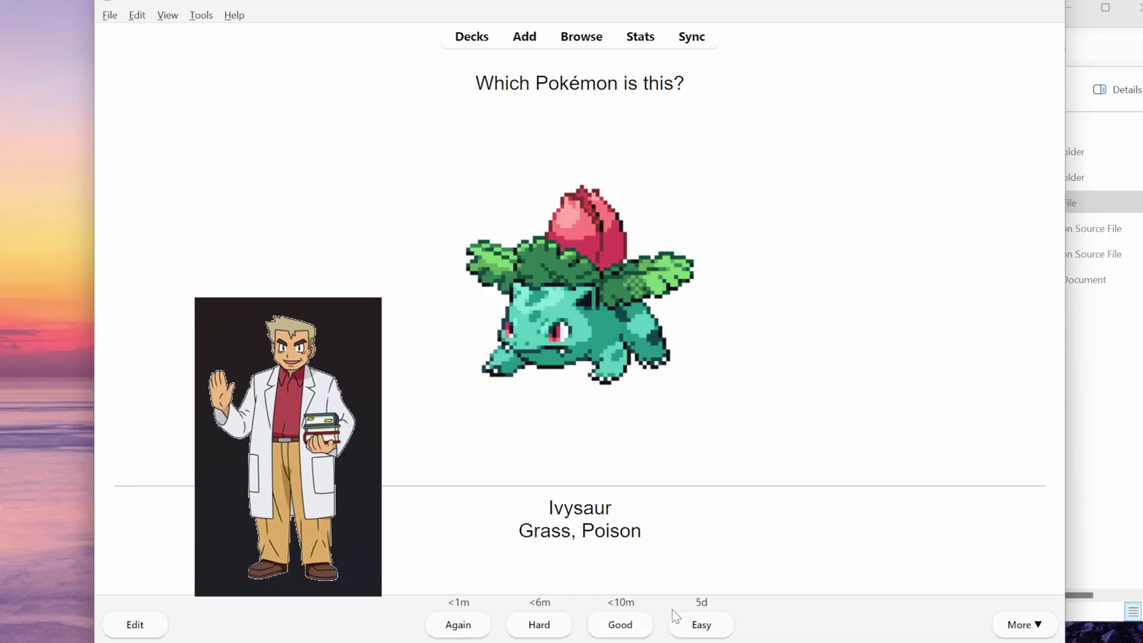
{"action": "left_click", "coordinate": [703, 619]}
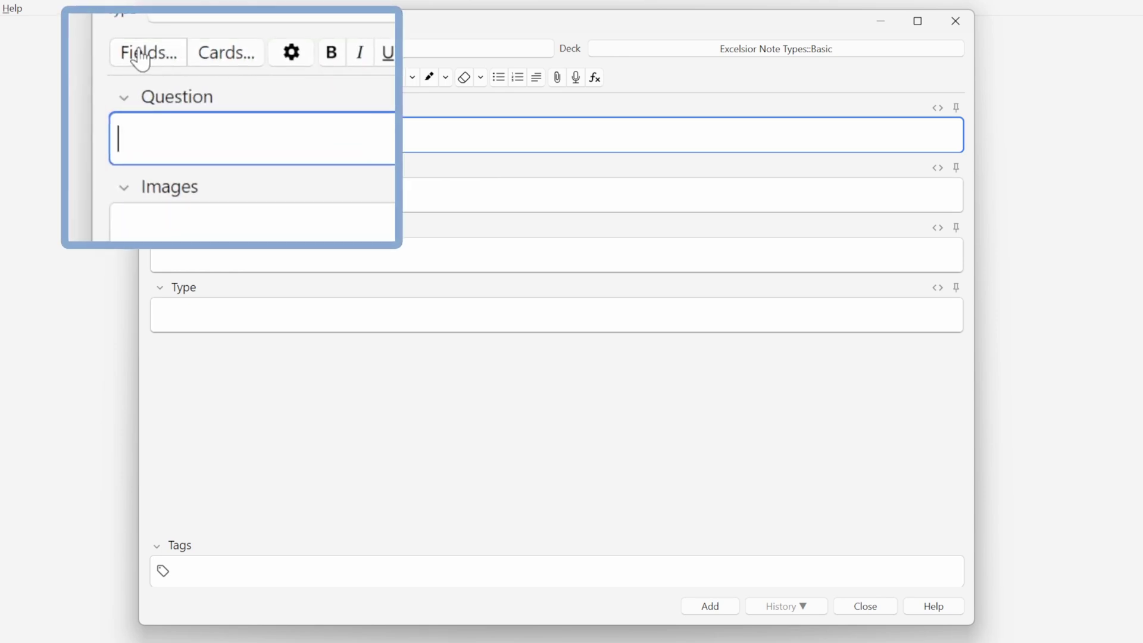
Review the Demo Note's field list and open the styling code of its card templates
{"action": "left_click", "coordinate": [169, 84]}
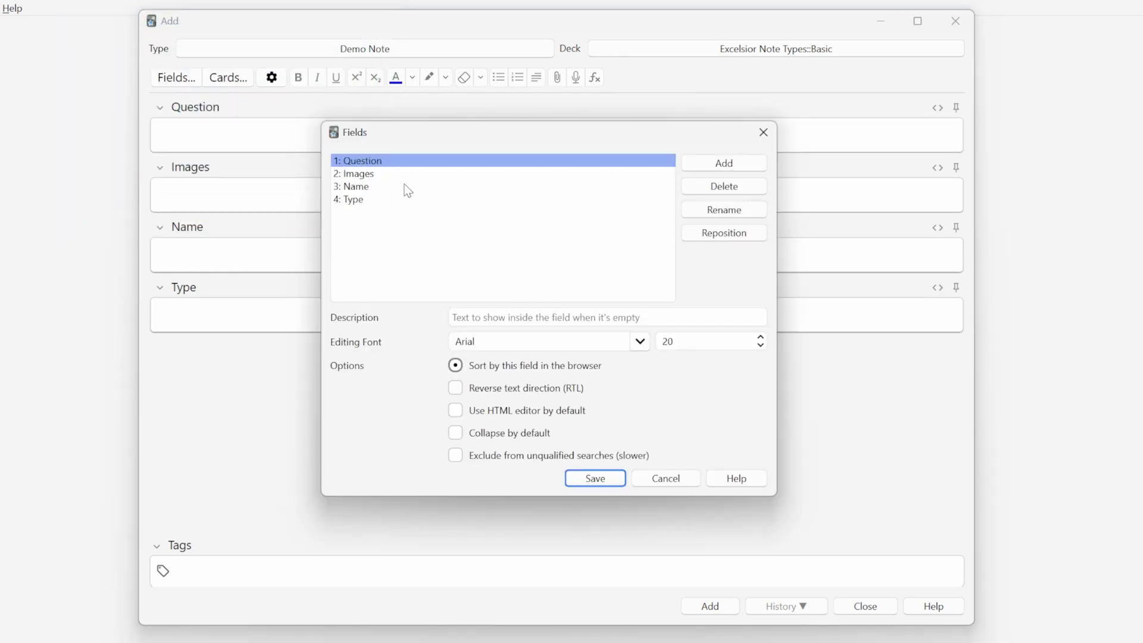
{"action": "left_click", "coordinate": [766, 137]}
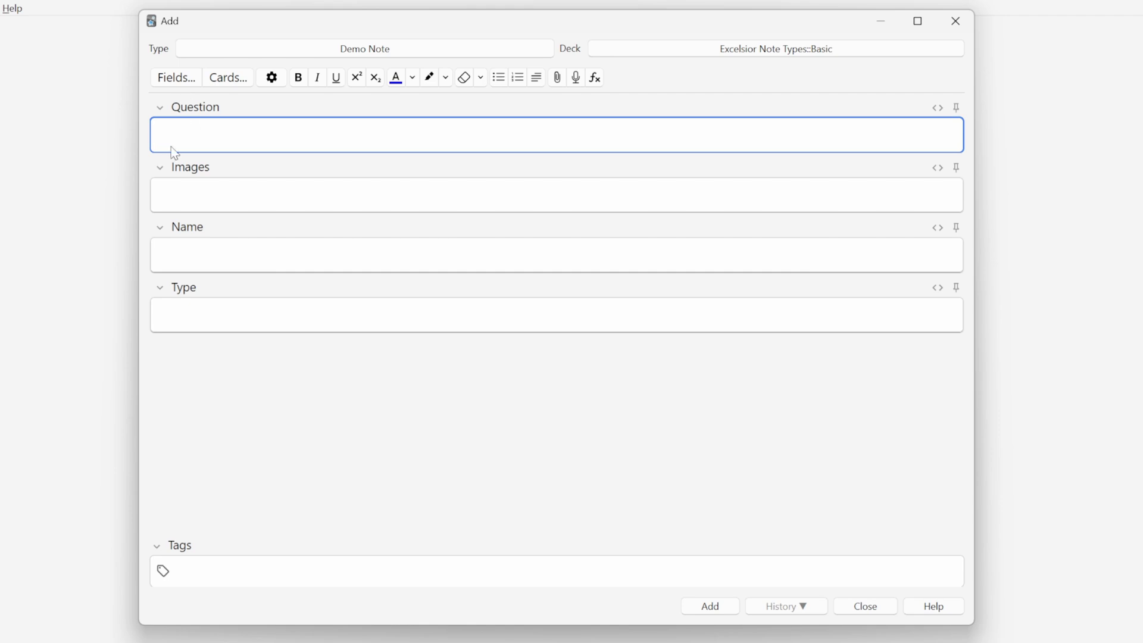
{"action": "left_click", "coordinate": [224, 88]}
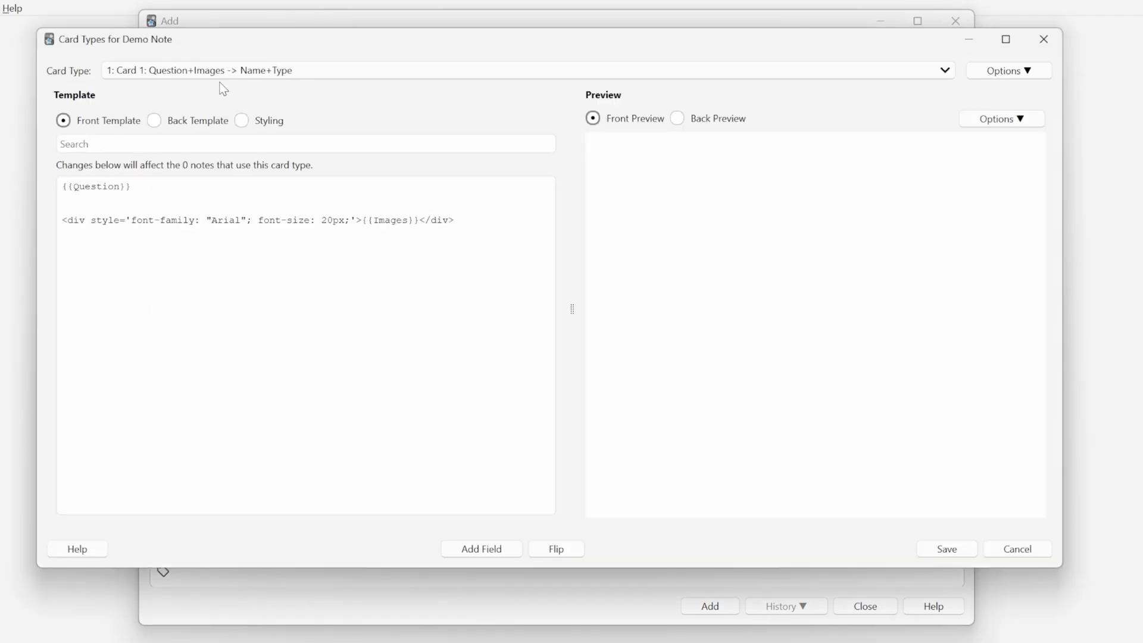
{"action": "left_click_drag", "start_coordinate": [556, 54], "coordinate": [543, 82]}
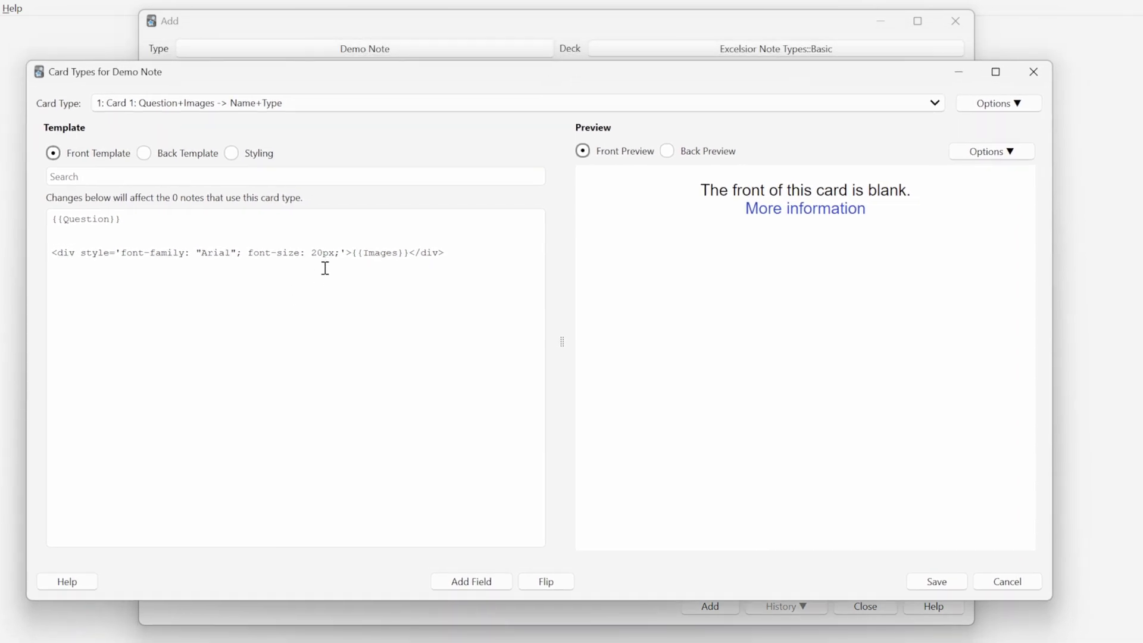
{"action": "left_click", "coordinate": [244, 161]}
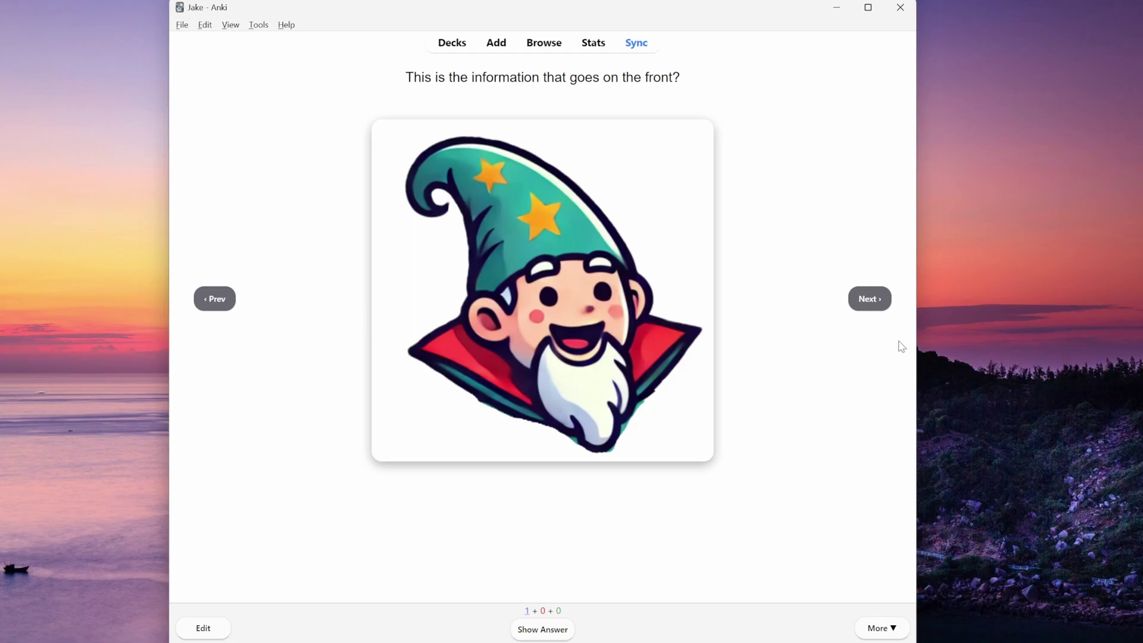
Advance through the images on the front of the sample card
{"action": "left_click", "coordinate": [869, 300]}
{"action": "left_click", "coordinate": [880, 307]}
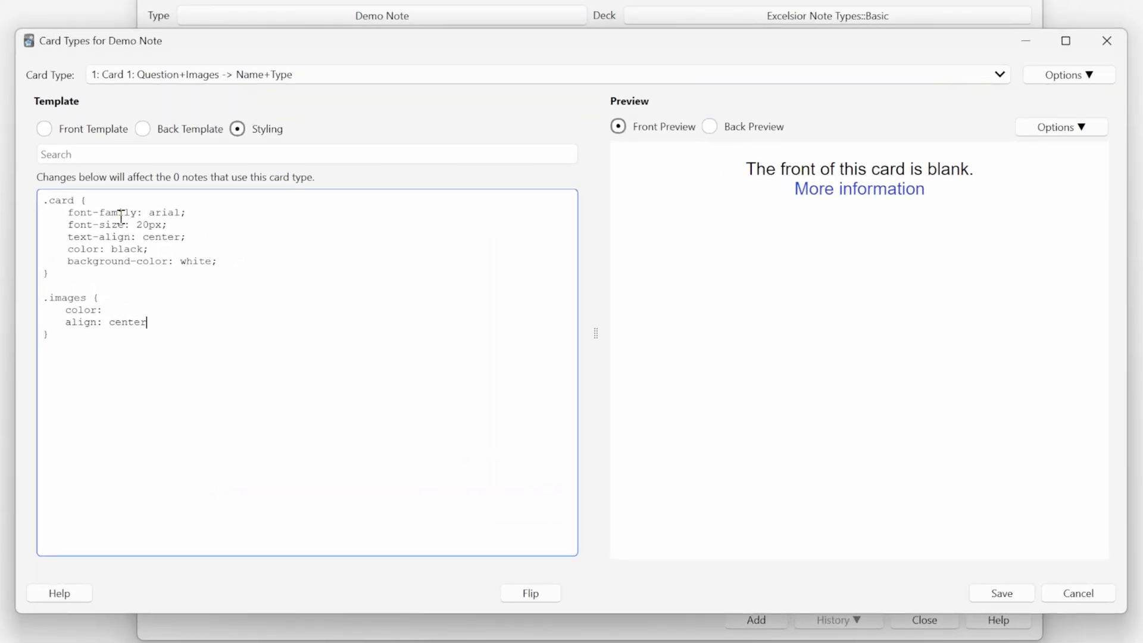
Examine the font-family and font-size values of the .card rule in the styling code
{"action": "left_click_drag", "start_coordinate": [180, 212], "coordinate": [143, 214]}
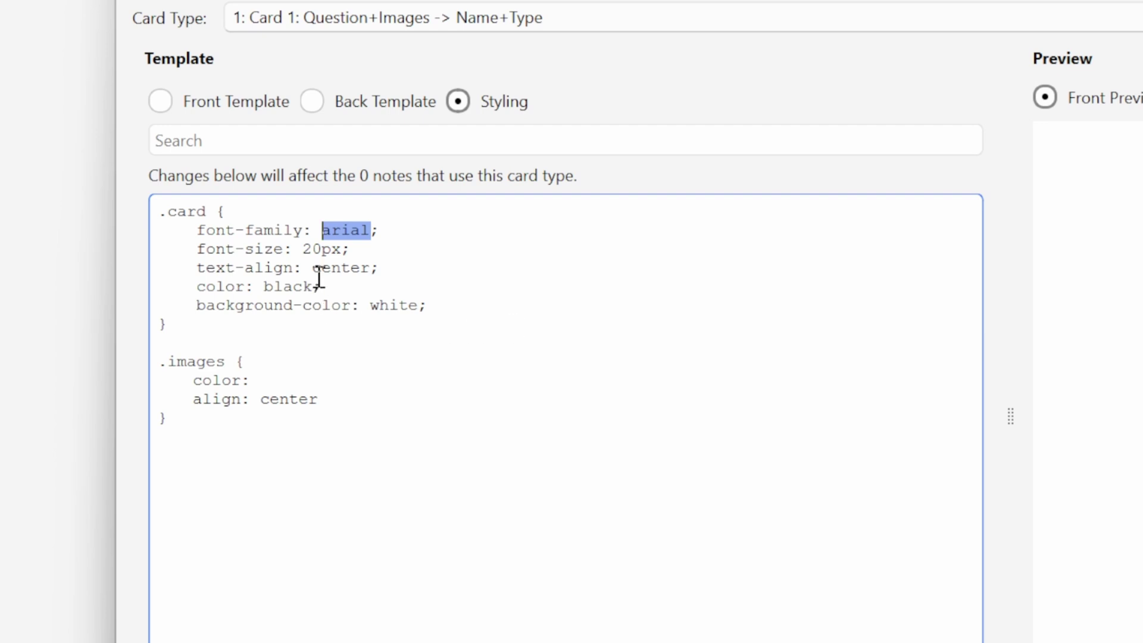
{"action": "left_click", "coordinate": [313, 249]}
{"action": "left_click_drag", "start_coordinate": [303, 249], "coordinate": [349, 249]}
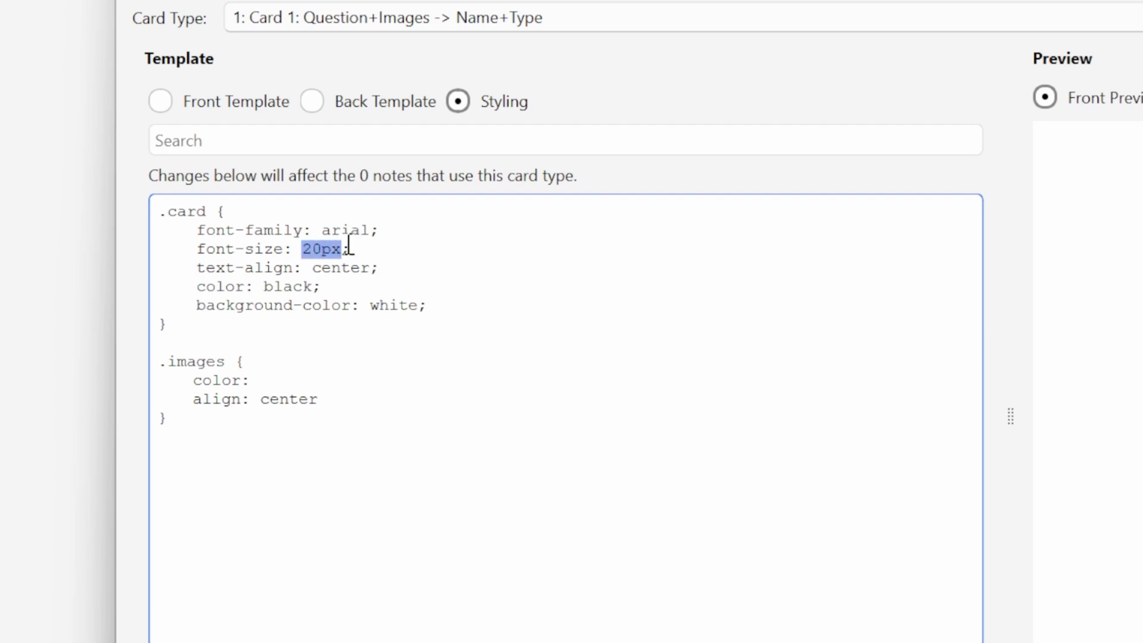
{"action": "left_click", "coordinate": [396, 295]}
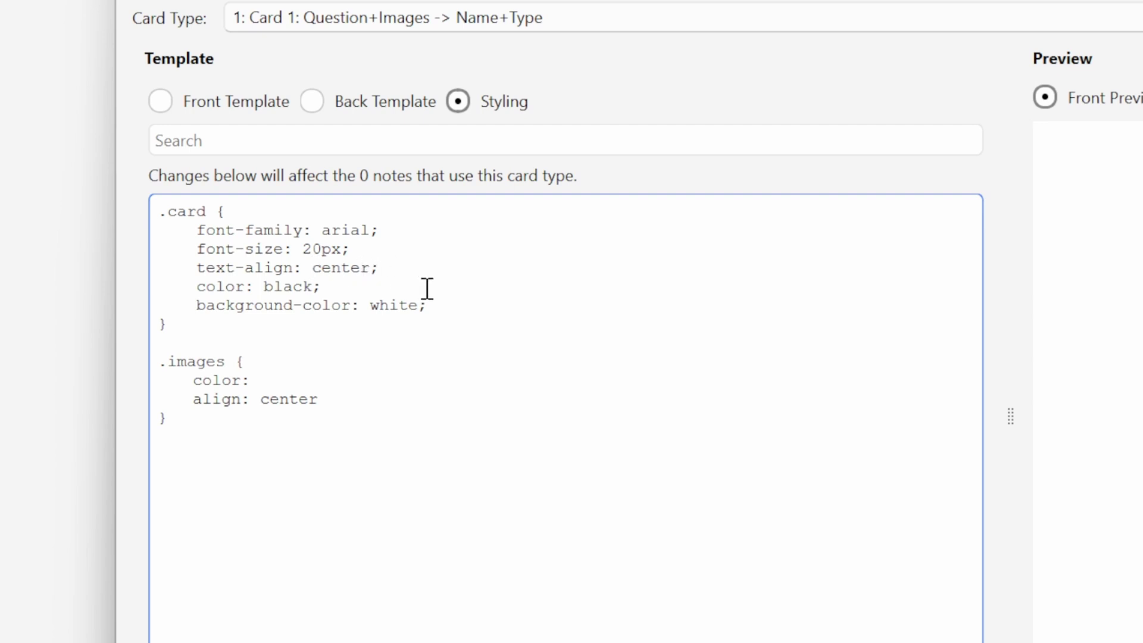
Try other text-align values, including right, in the .card rule and restore it to center
{"action": "key", "text": "BackSpace"}
{"action": "key", "text": "BackSpace"}
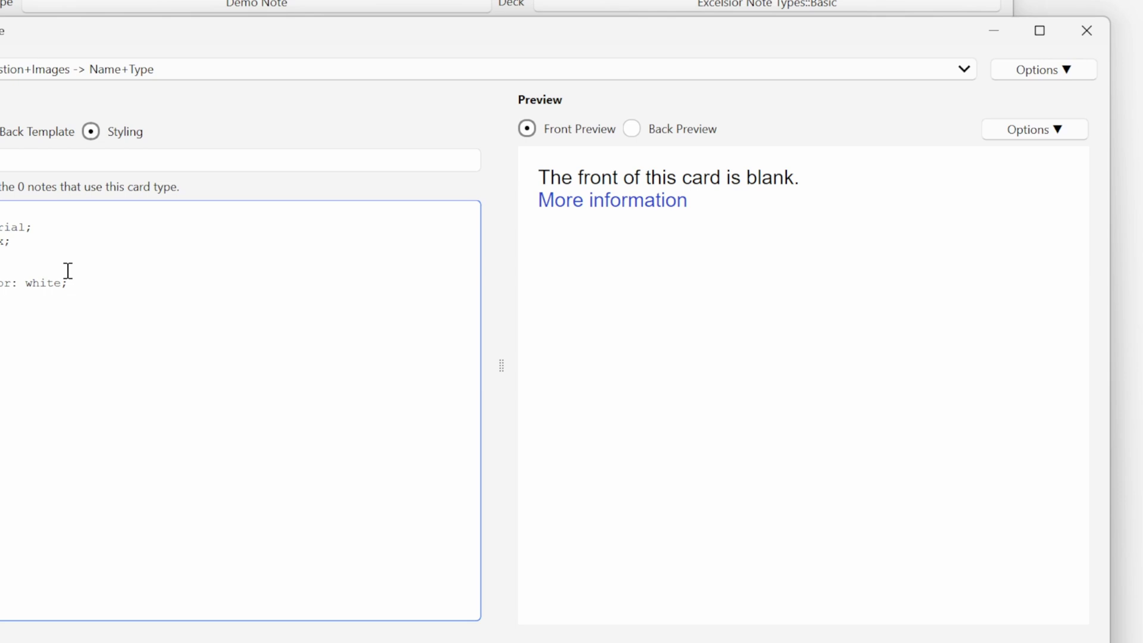
{"action": "type", "text": "ht;"}
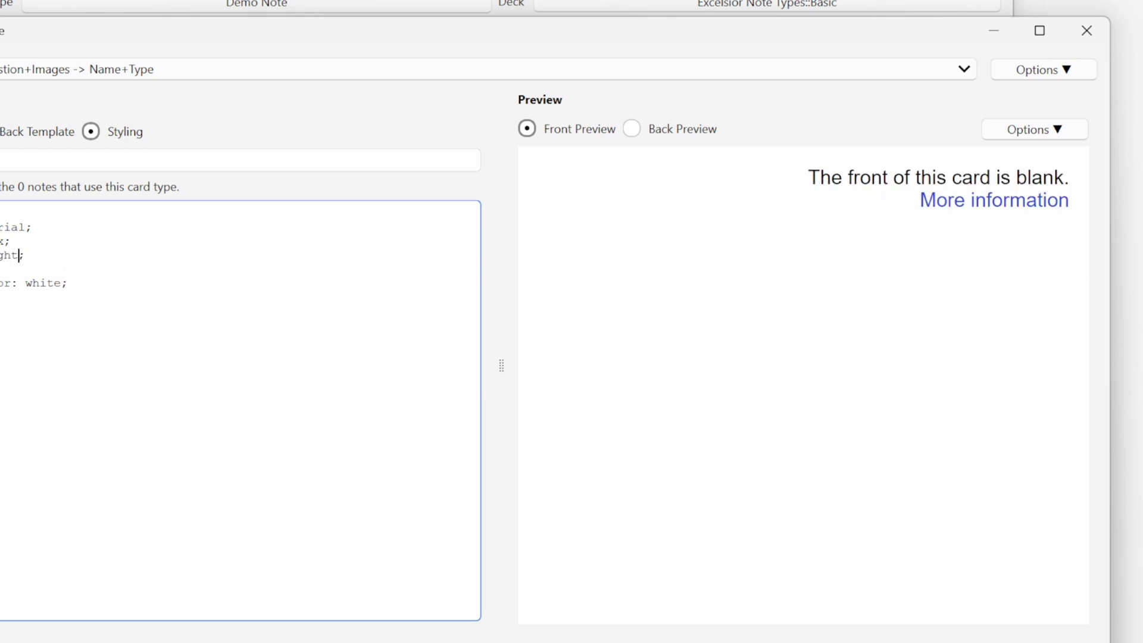
{"action": "key", "text": "BackSpace"}
{"action": "key", "text": "BackSpace"}
{"action": "key", "text": "BackSpace"}
{"action": "key", "text": "BackSpace"}
{"action": "key", "text": "BackSpace"}
{"action": "type", "text": "center"}
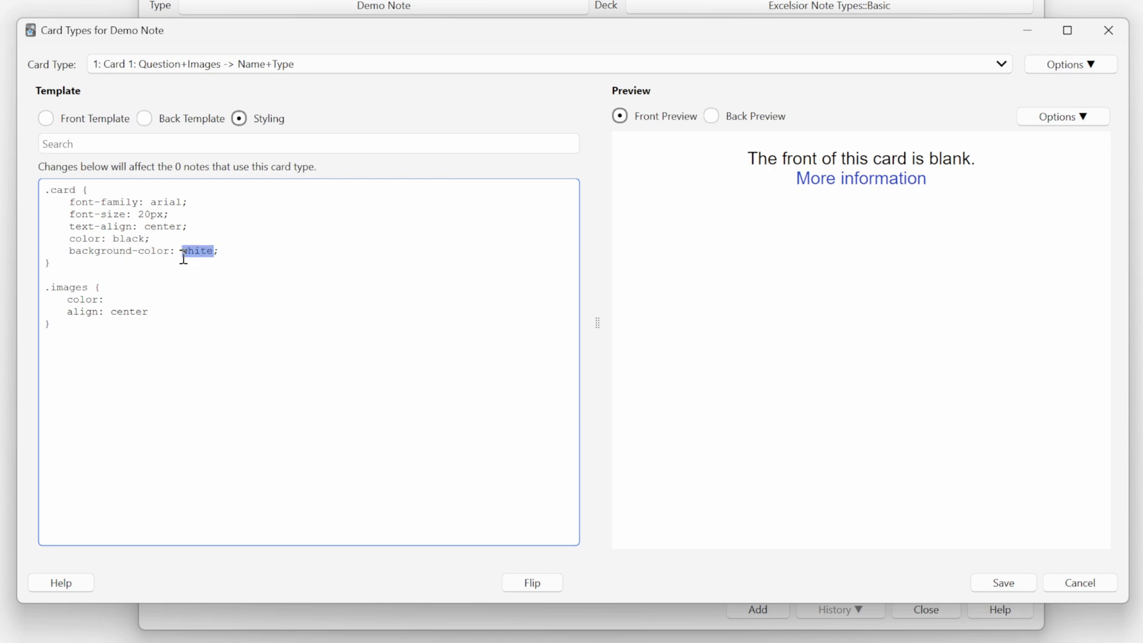
Set the background-color of the .card rule to blue
{"action": "type", "text": "ue;"}
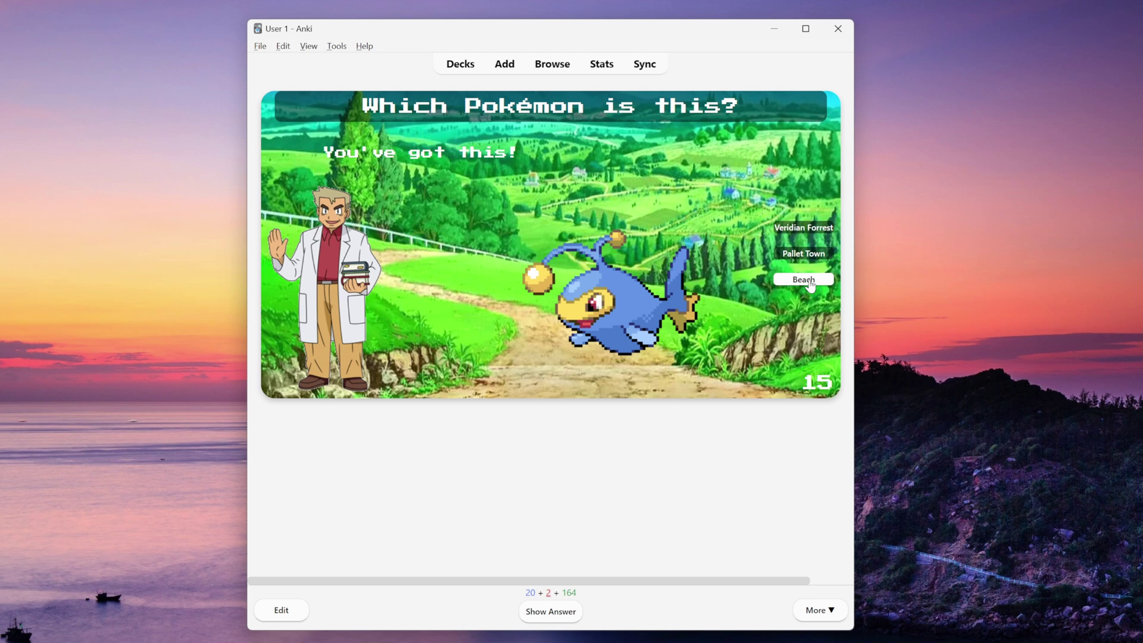
Switch the Pokémon card's background scene to Beach
{"action": "left_click", "coordinate": [810, 283]}
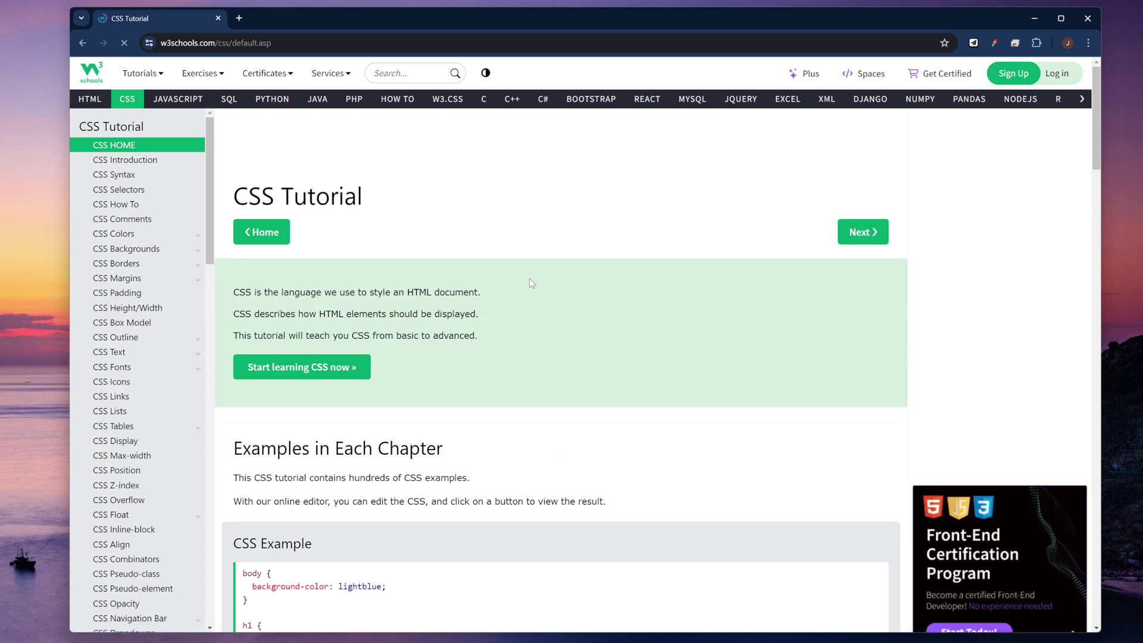
Look through the CSS examples on the W3Schools CSS Tutorial page in the browser
{"action": "scroll", "coordinate": [530, 278], "scroll_direction": "down", "scroll_amount": 2}
{"action": "scroll", "coordinate": [548, 321], "scroll_direction": "down", "scroll_amount": 4}
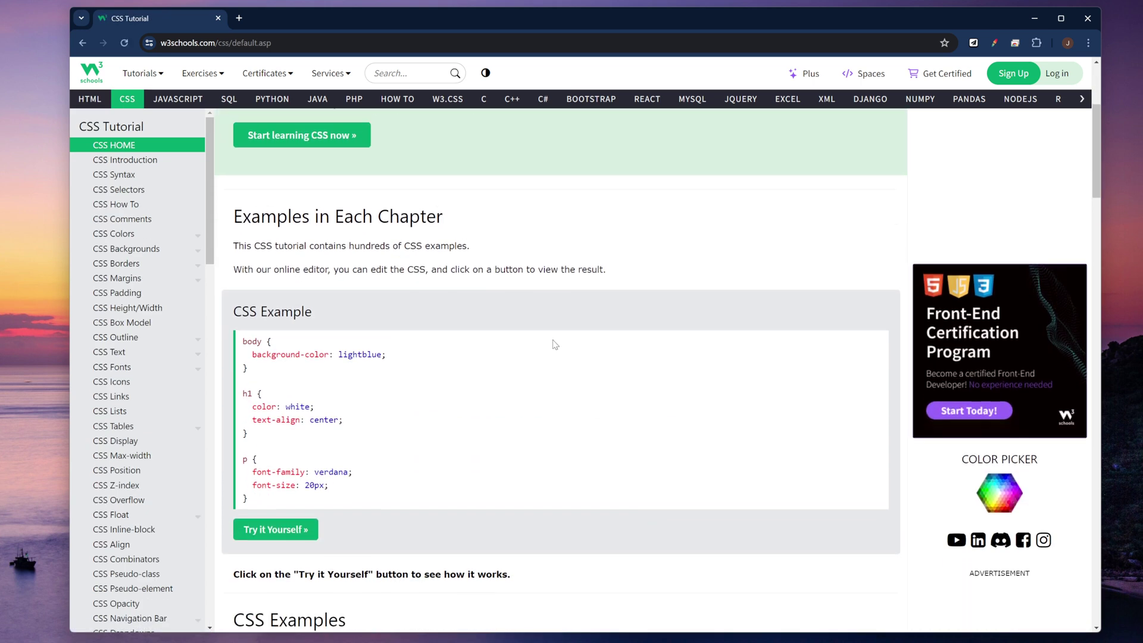
{"action": "scroll", "coordinate": [588, 388], "scroll_direction": "down", "scroll_amount": 2}
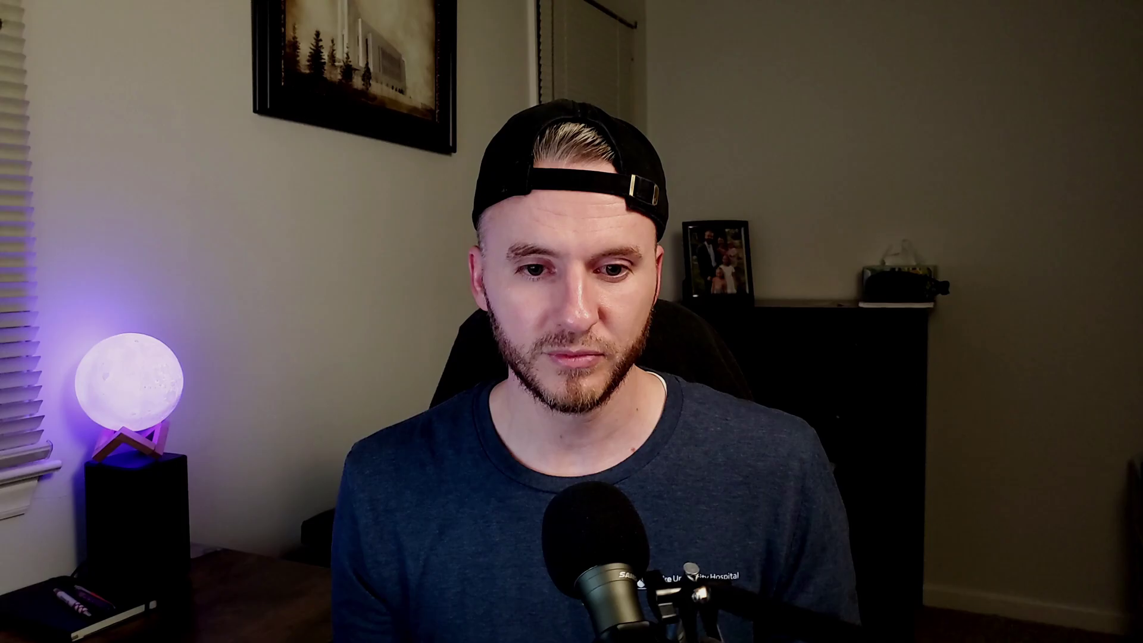